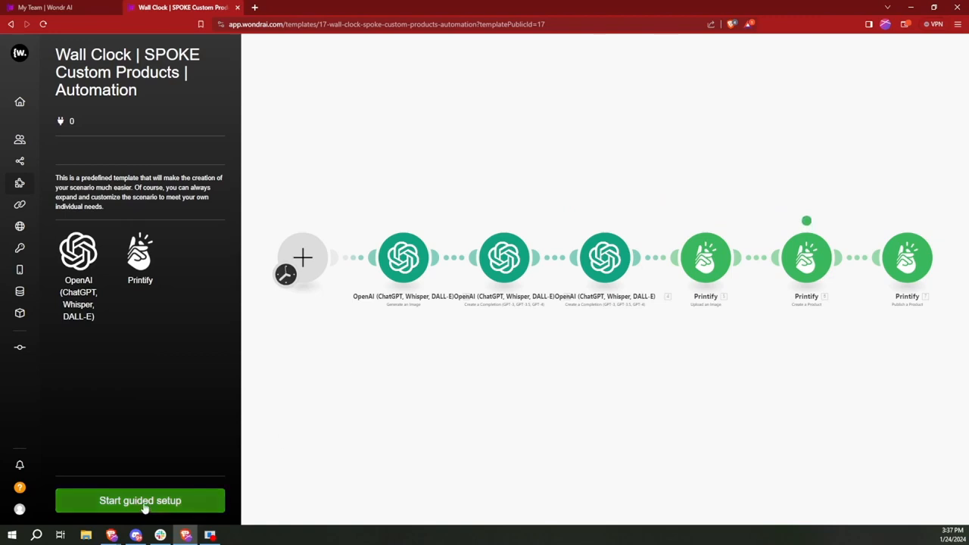
Step: Start the template's guided setup and dismiss the 'Account doesn't exist' error
{"action": "left_click", "coordinate": [144, 504]}
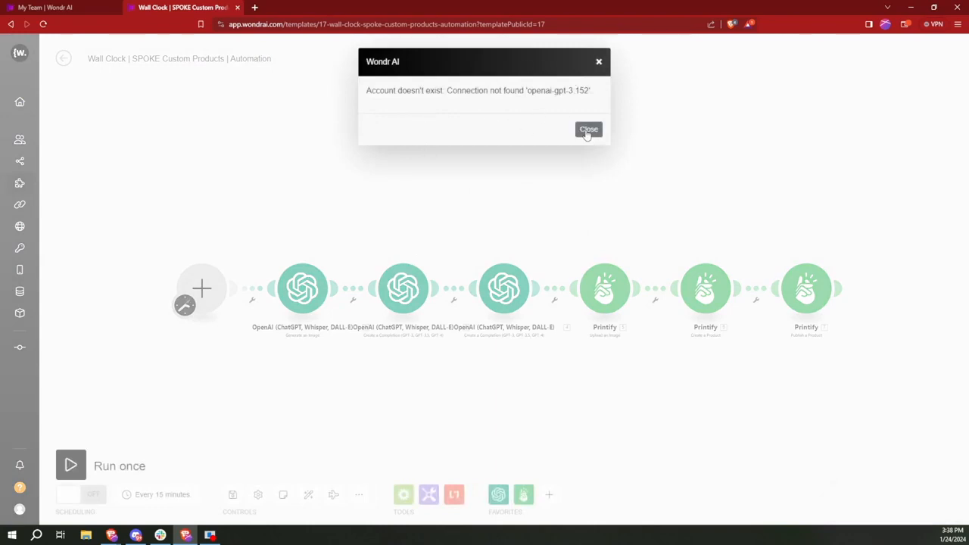
{"action": "left_click", "coordinate": [589, 130]}
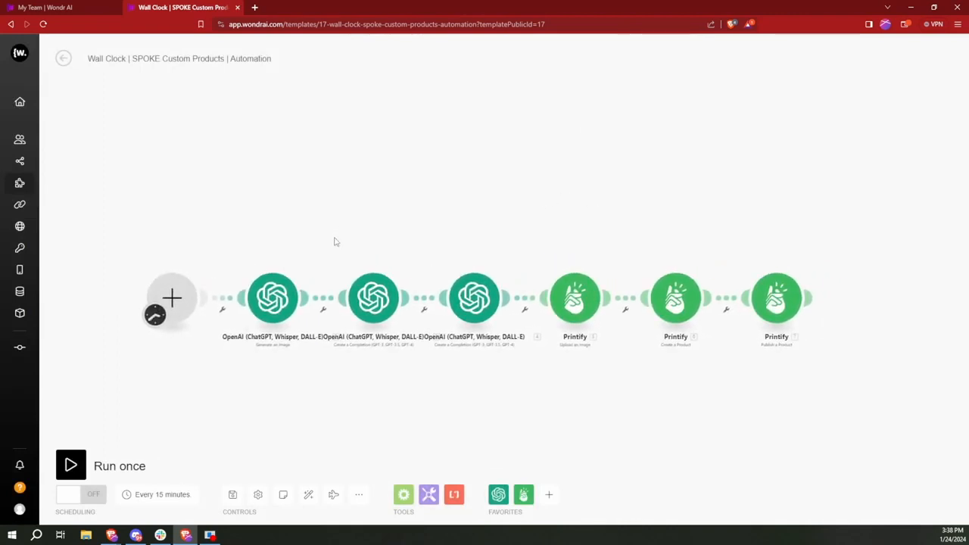
Step: Create a new OpenAI connection on the image module, naming it WONDR DEMO CONNECTION
{"action": "left_click", "coordinate": [274, 304]}
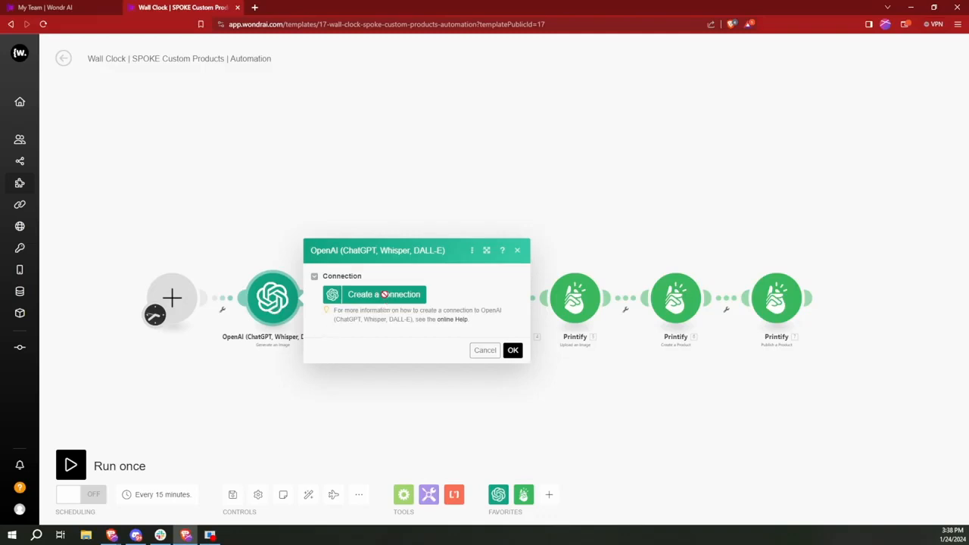
{"action": "left_click", "coordinate": [388, 301]}
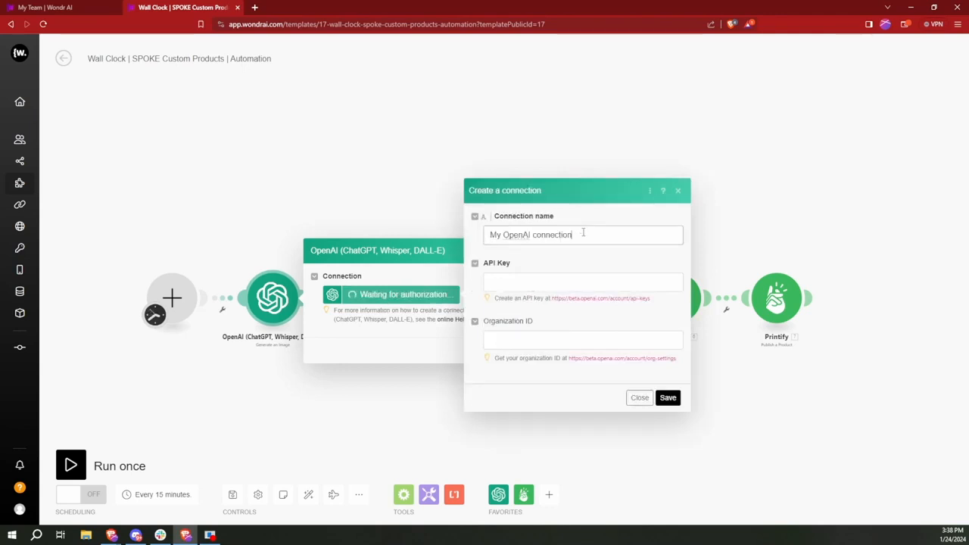
{"action": "left_click_drag", "start_coordinate": [577, 233], "coordinate": [491, 234]}
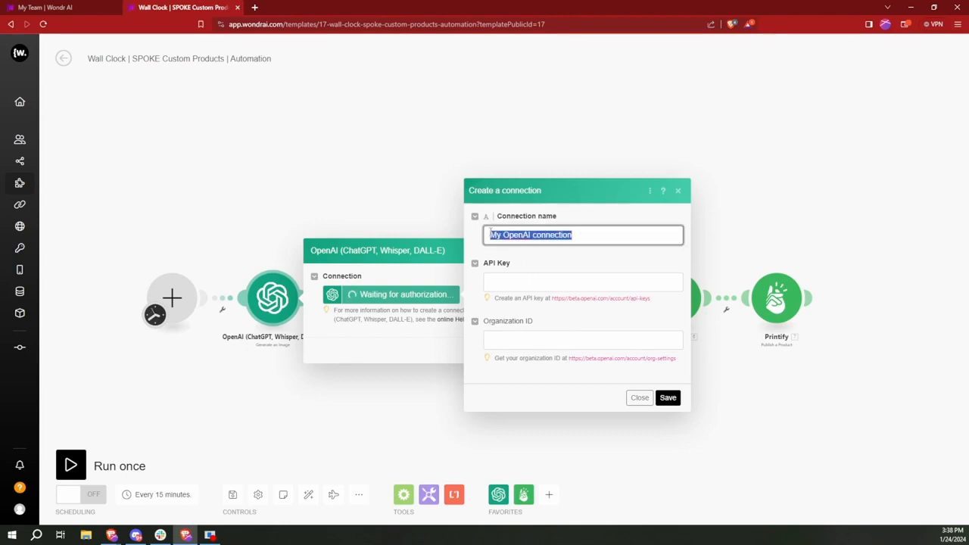
{"action": "type", "text": "WONDR D"}
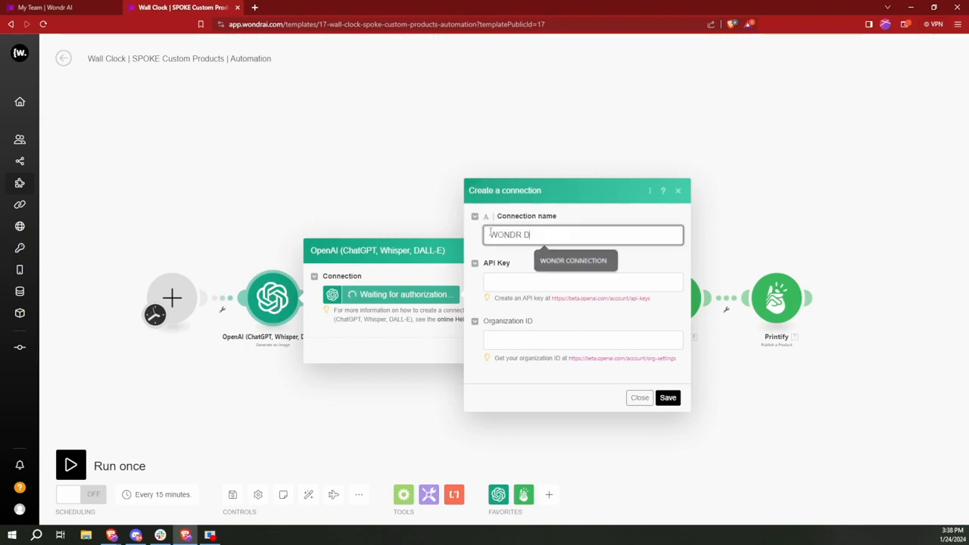
{"action": "type", "text": "EMO CONNECTION"}
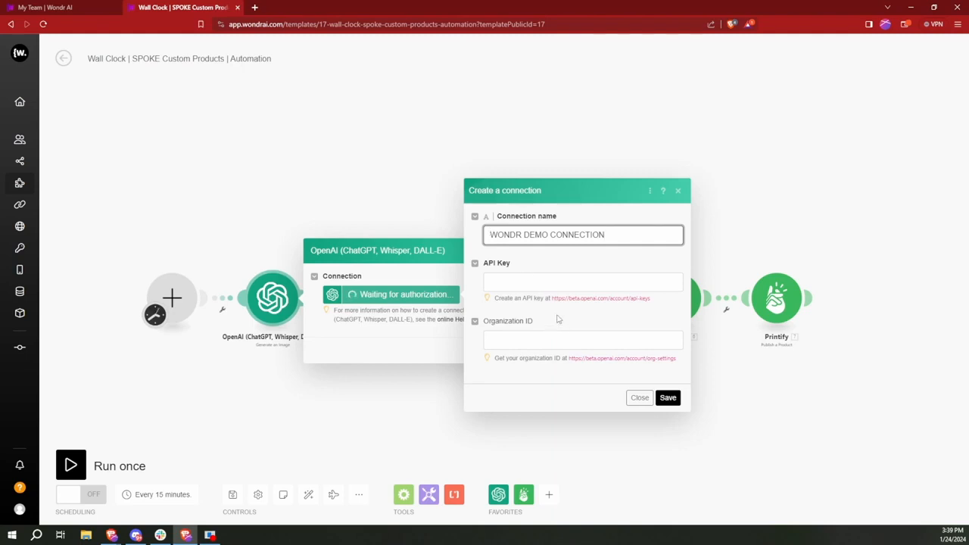
Step: Copy the API-keys link and load it in a new browser tab
{"action": "left_click_drag", "start_coordinate": [550, 298], "coordinate": [653, 303]}
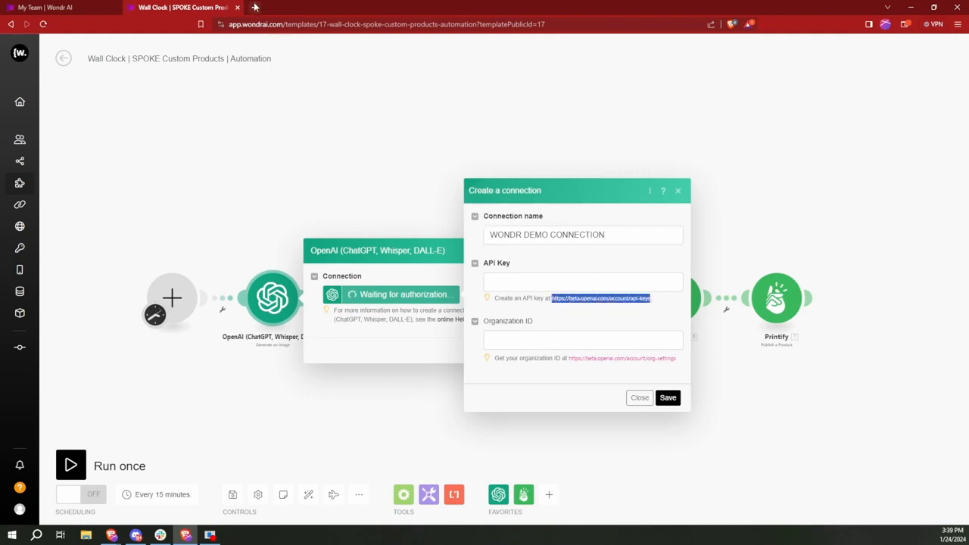
{"action": "key", "text": "ctrl+c"}
{"action": "key", "text": "ctrl+t"}
{"action": "key", "text": "ctrl+v"}
{"action": "key", "text": "Return"}
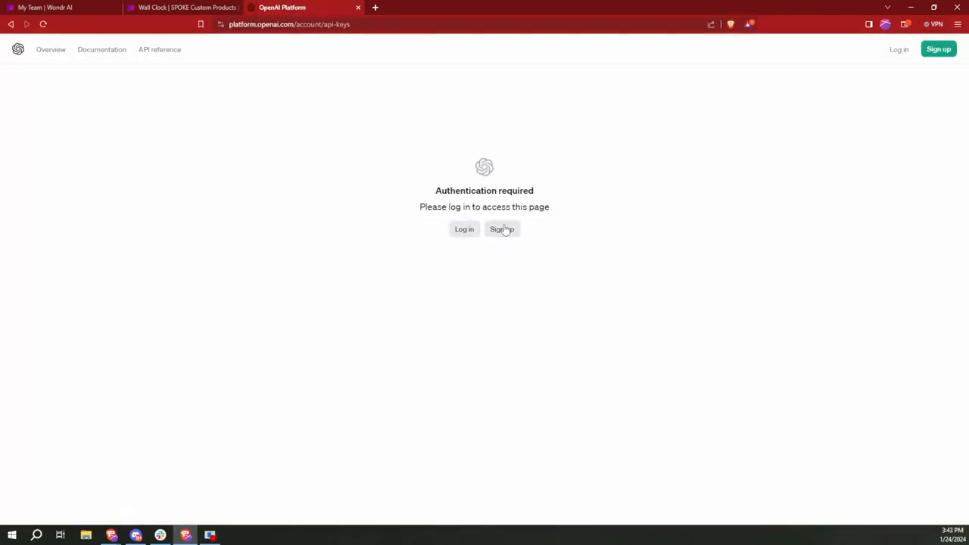
Step: Log in to OpenAI with Google and create a new secret key named DEMOKEY
{"action": "left_click", "coordinate": [467, 232]}
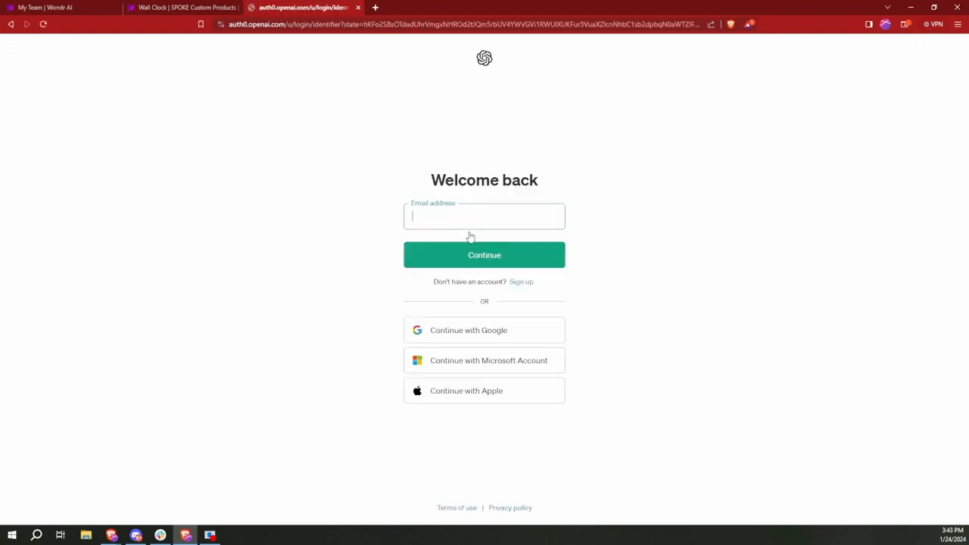
{"action": "left_click", "coordinate": [502, 335]}
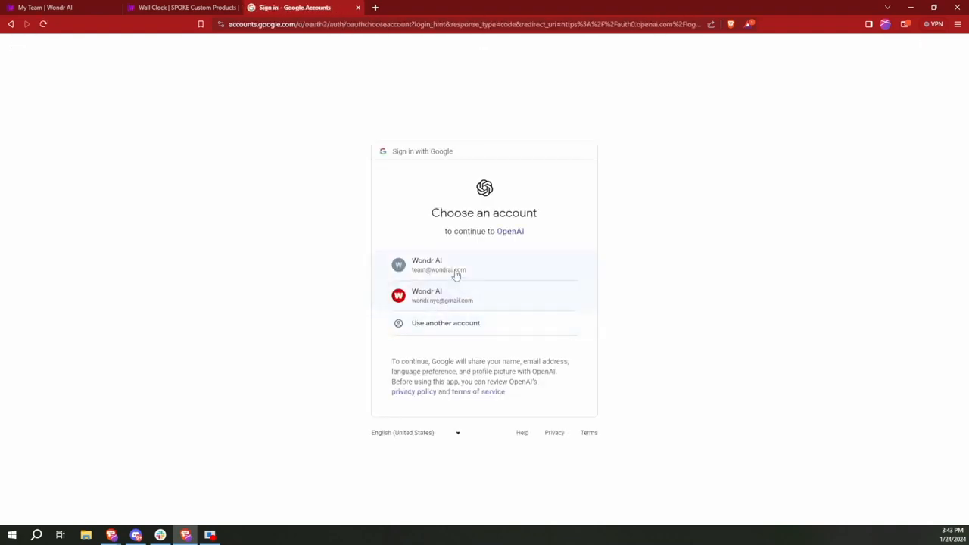
{"action": "left_click", "coordinate": [456, 272]}
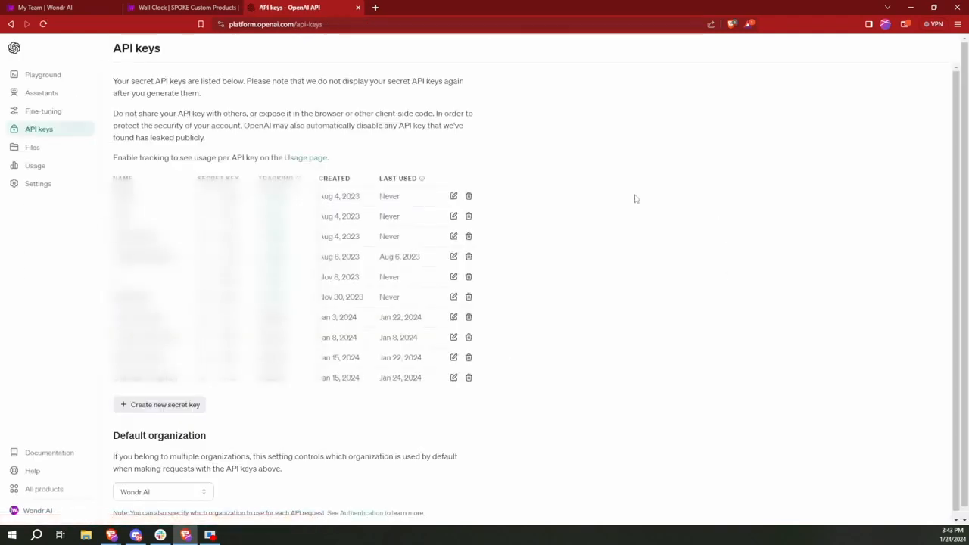
{"action": "left_click", "coordinate": [152, 401]}
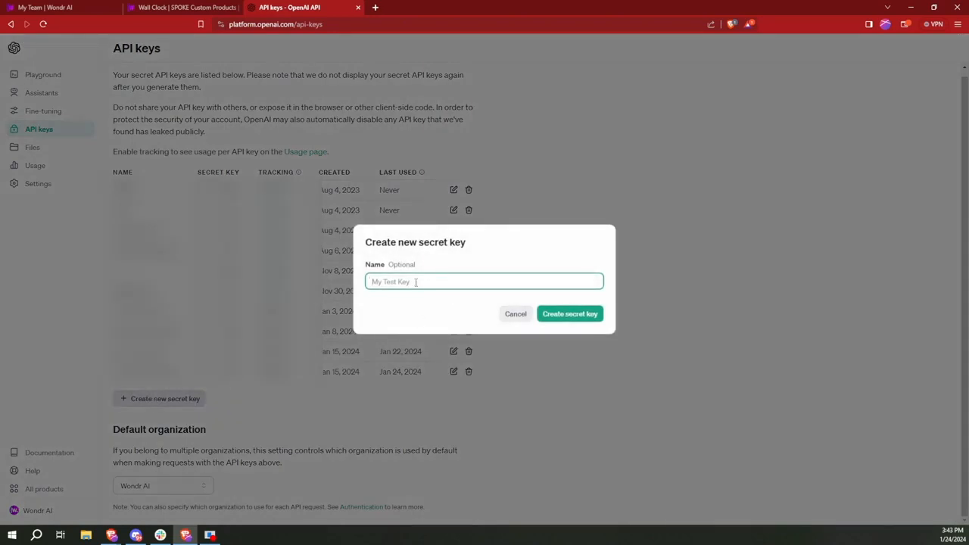
{"action": "type", "text": "DEMOKEY"}
{"action": "left_click", "coordinate": [567, 313]}
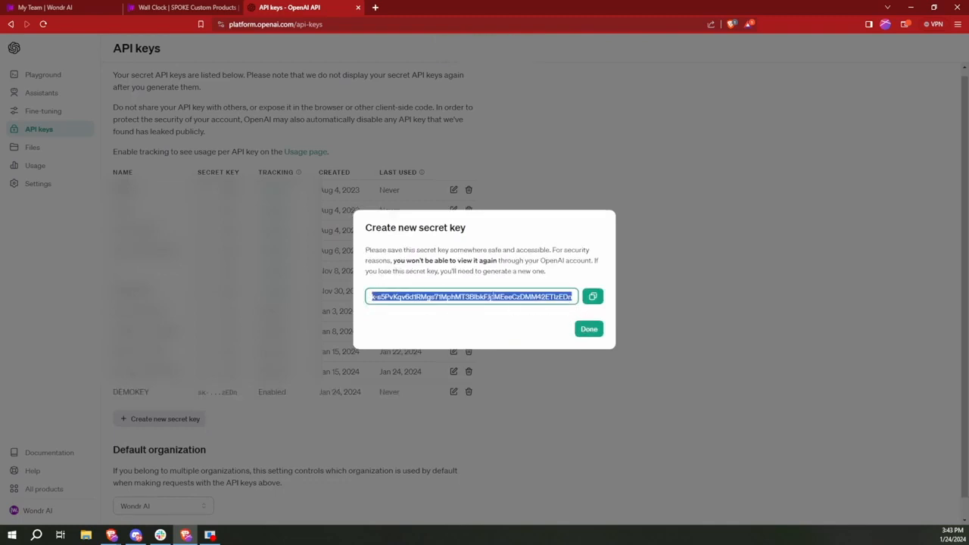
{"action": "left_click", "coordinate": [594, 298]}
{"action": "left_click", "coordinate": [593, 298]}
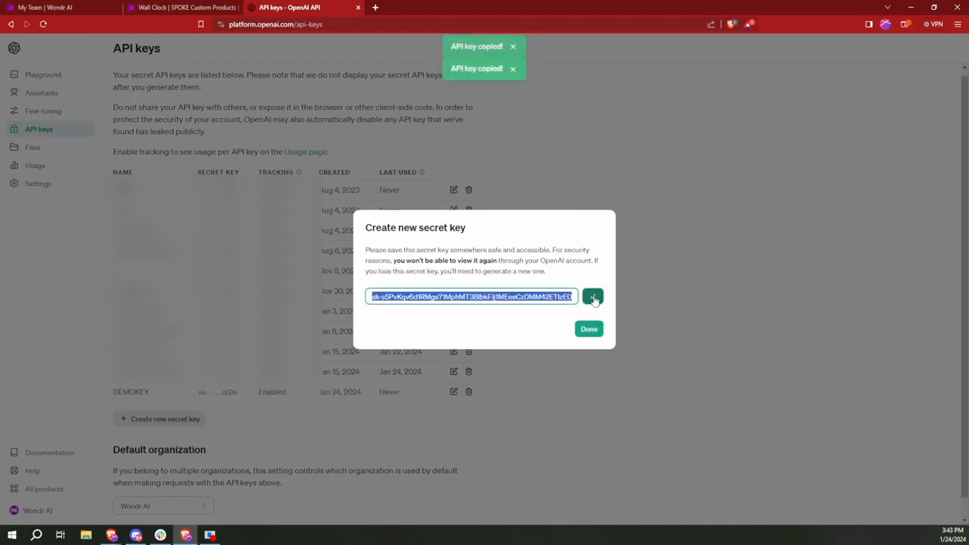
{"action": "left_click", "coordinate": [594, 298]}
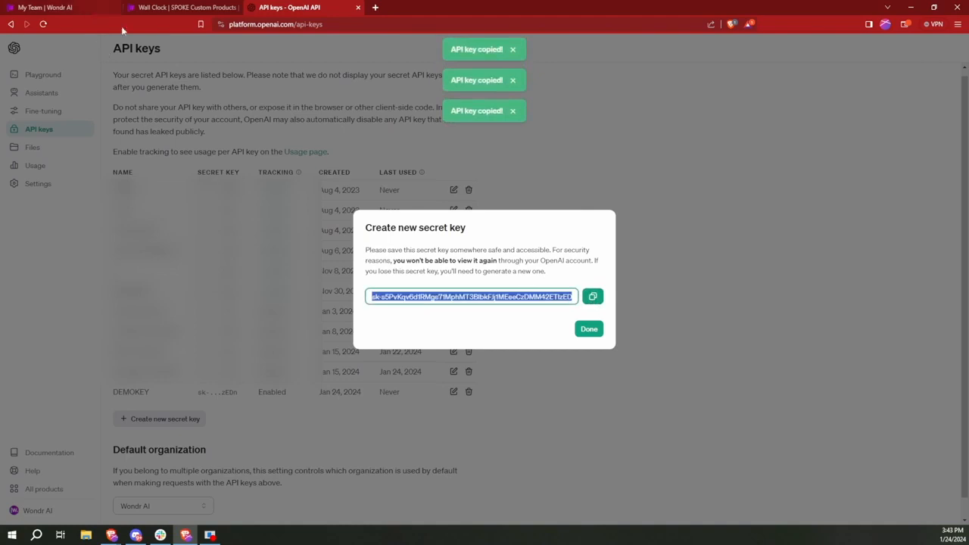
{"action": "left_click", "coordinate": [160, 7]}
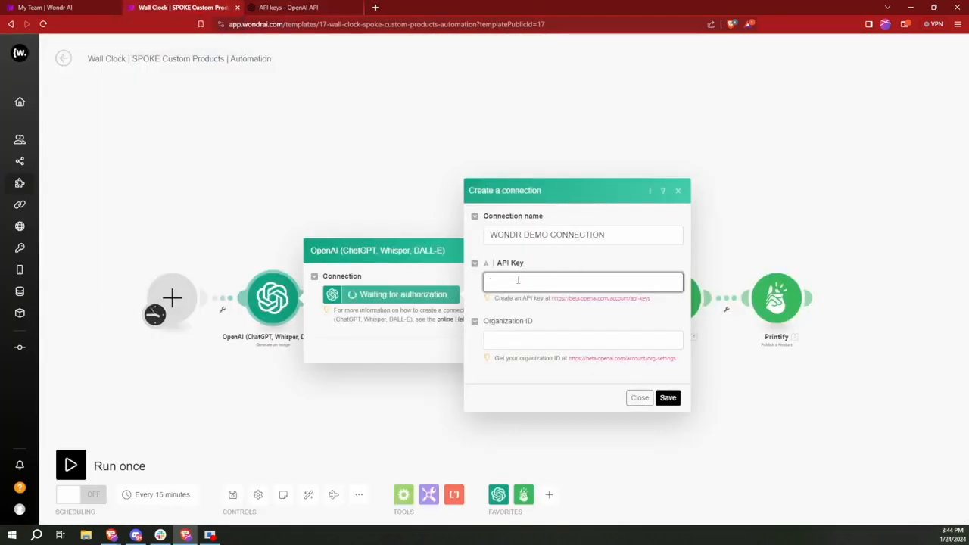
{"action": "key", "text": "ctrl+v"}
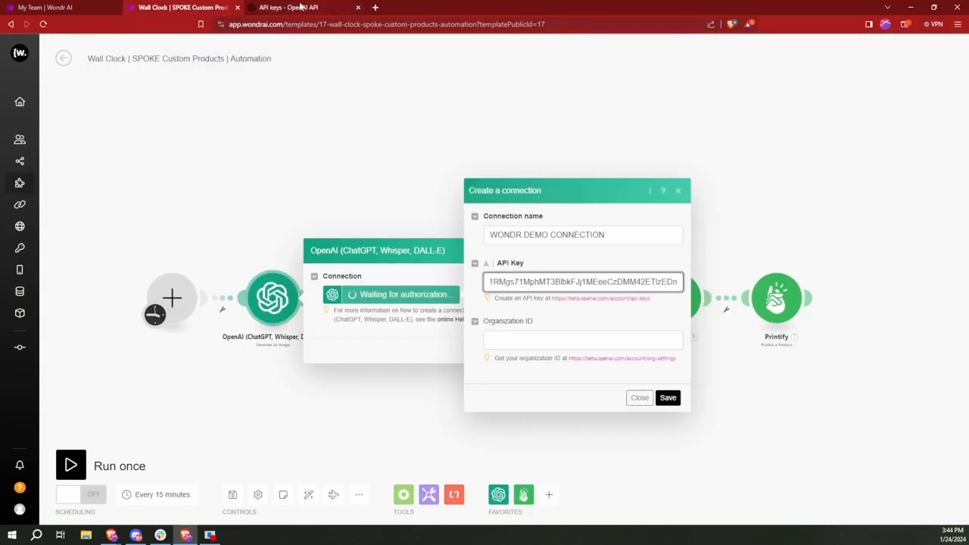
Step: Copy the Organization ID from OpenAI's organization settings
{"action": "left_click", "coordinate": [300, 7]}
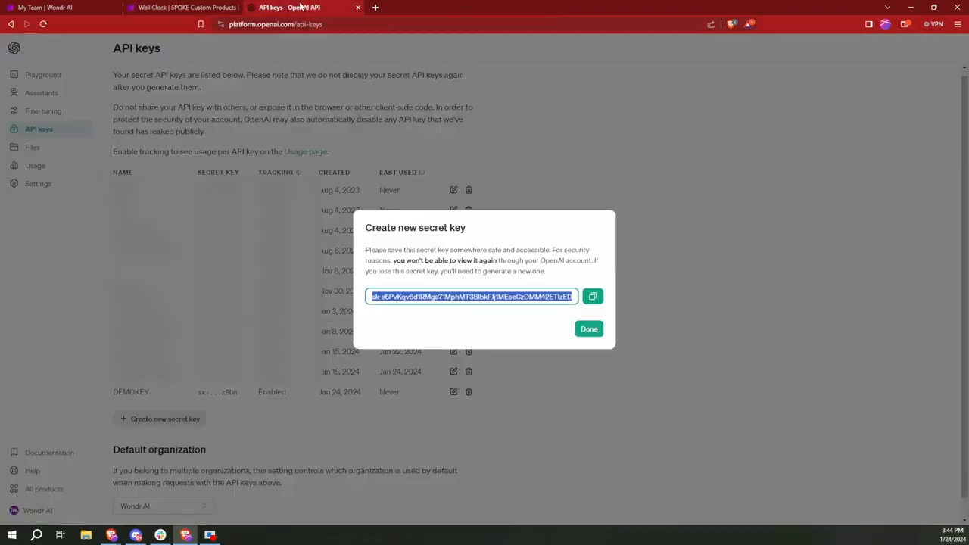
{"action": "left_click", "coordinate": [589, 328]}
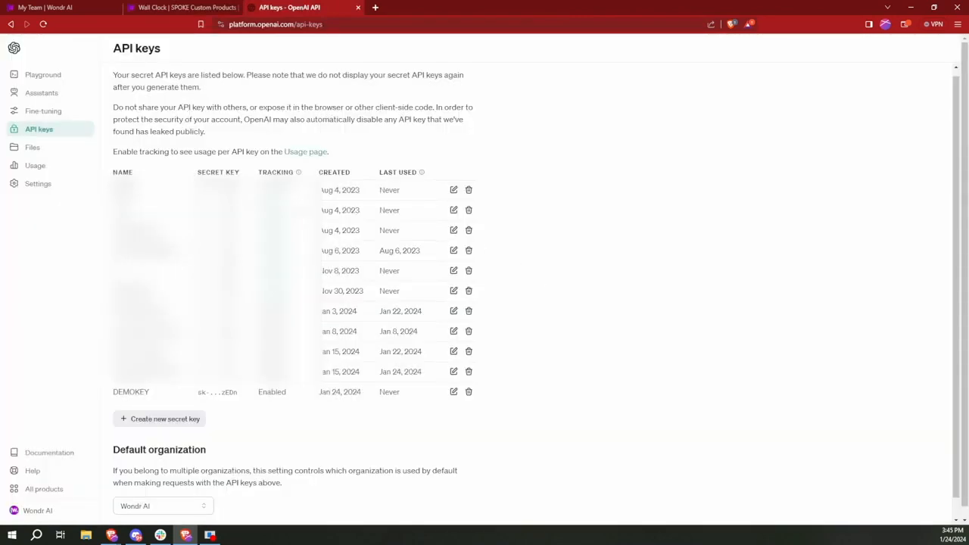
{"action": "left_click", "coordinate": [61, 189]}
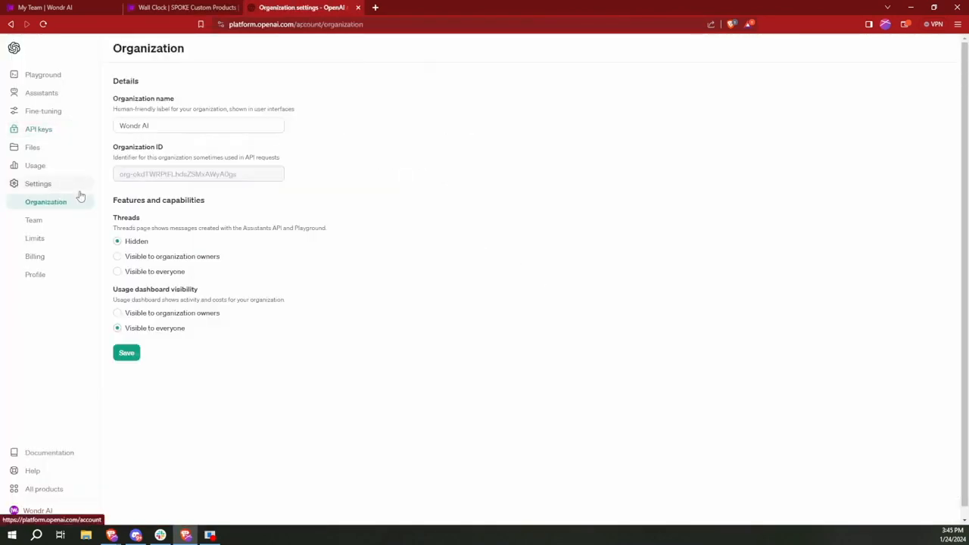
{"action": "triple_click", "coordinate": [203, 176]}
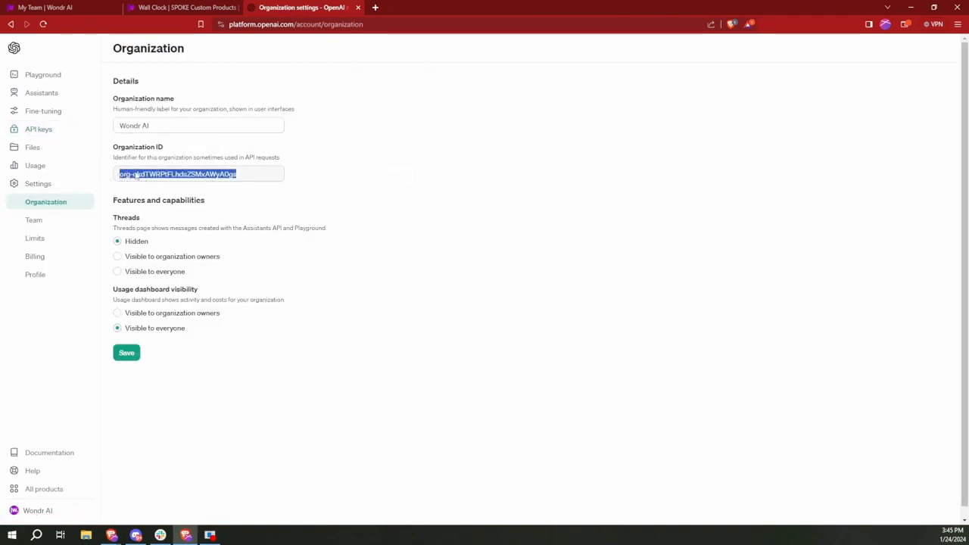
{"action": "left_click", "coordinate": [190, 7]}
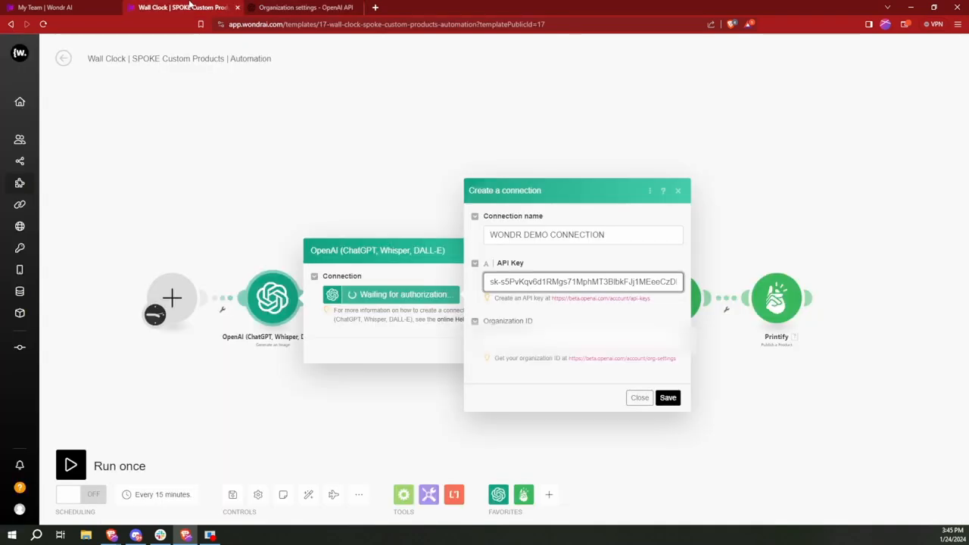
Step: Paste the Organization ID, save WONDR DEMO CONNECTION, and confirm the image module
{"action": "left_click", "coordinate": [582, 339]}
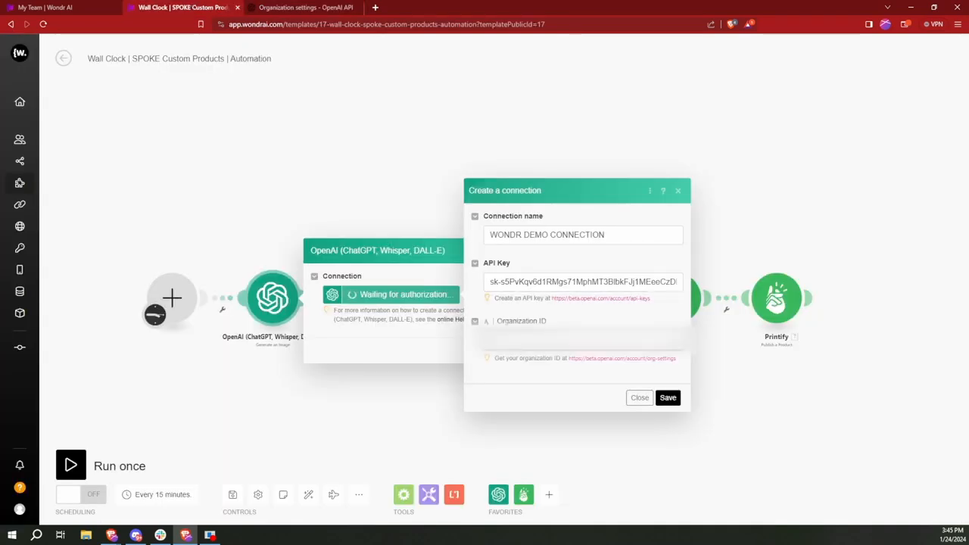
{"action": "key", "text": "ctrl+v"}
{"action": "left_click", "coordinate": [668, 397]}
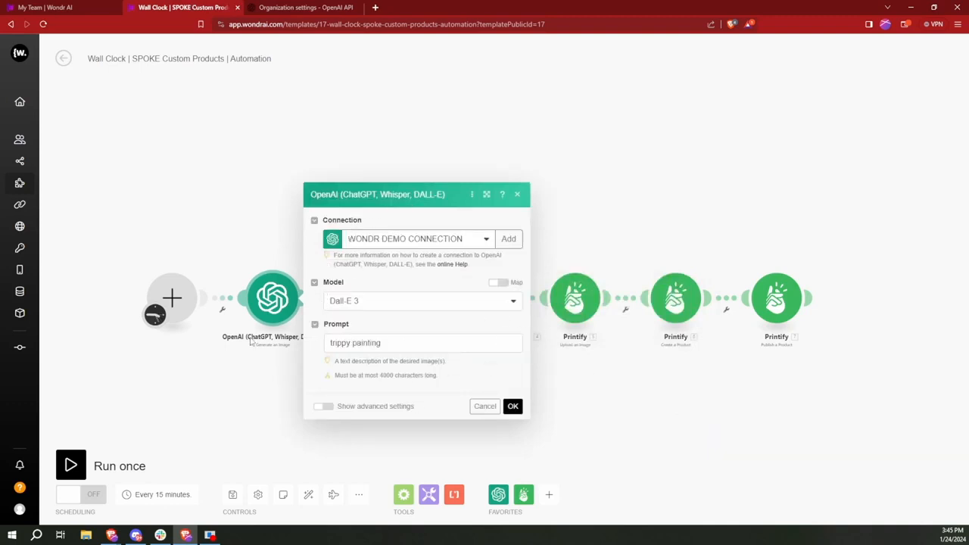
{"action": "left_click", "coordinate": [513, 407]}
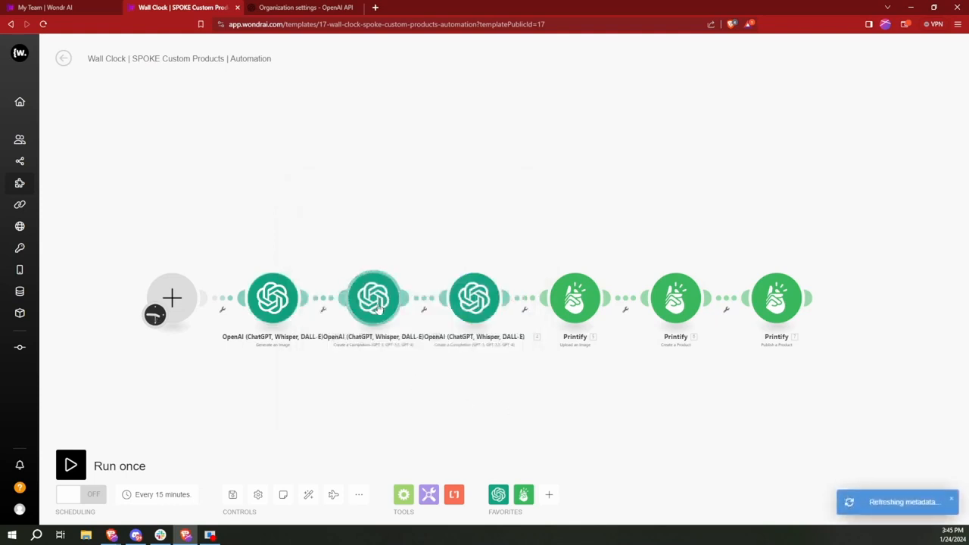
Step: Assign WONDR DEMO CONNECTION to the gpt-4 artist-name module, review its settings, and confirm
{"action": "left_click", "coordinate": [373, 303]}
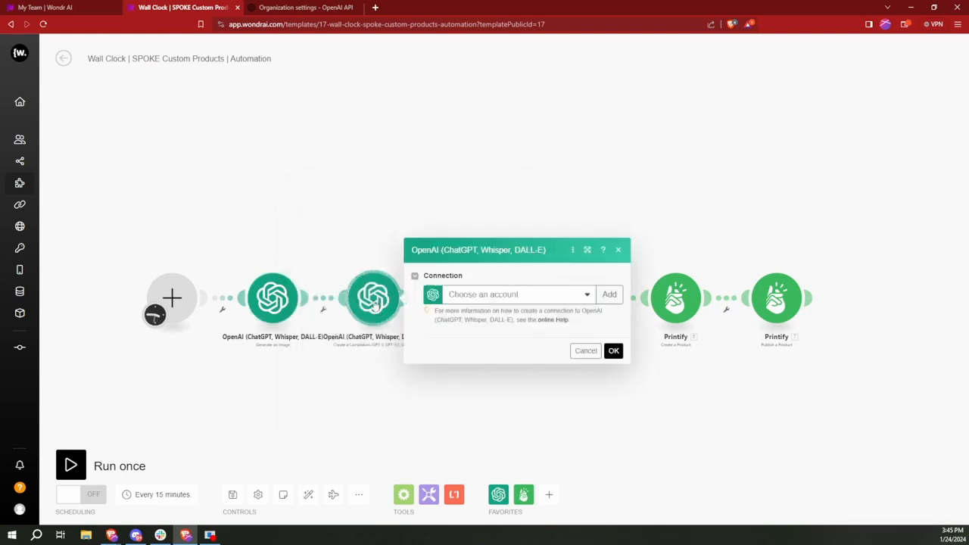
{"action": "left_click", "coordinate": [515, 295]}
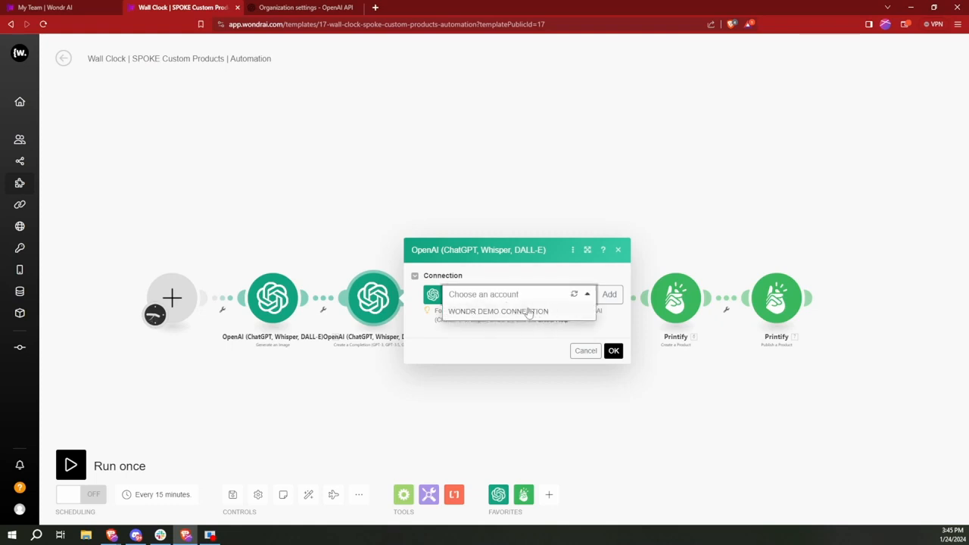
{"action": "left_click", "coordinate": [529, 312]}
{"action": "scroll", "coordinate": [499, 205], "scroll_direction": "down", "scroll_amount": 4}
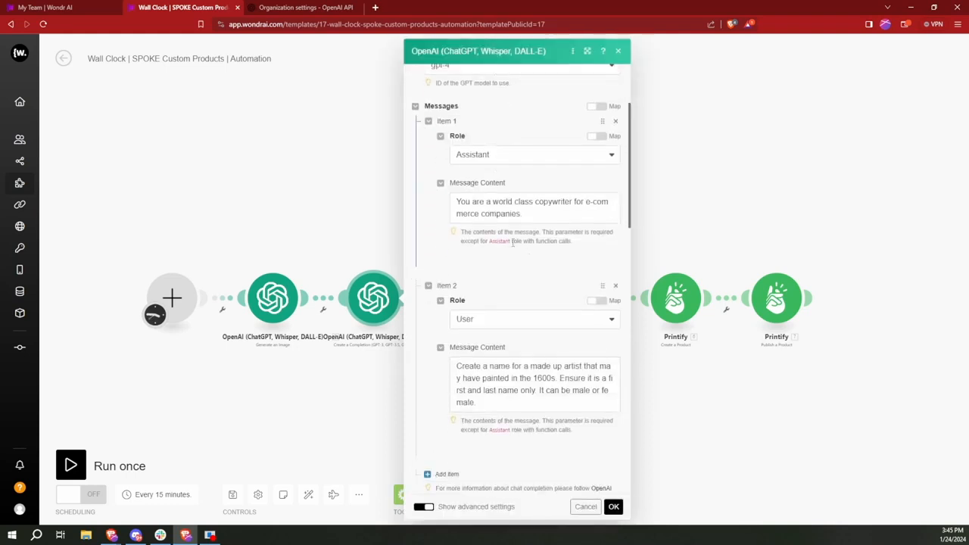
{"action": "scroll", "coordinate": [488, 221], "scroll_direction": "up", "scroll_amount": 2}
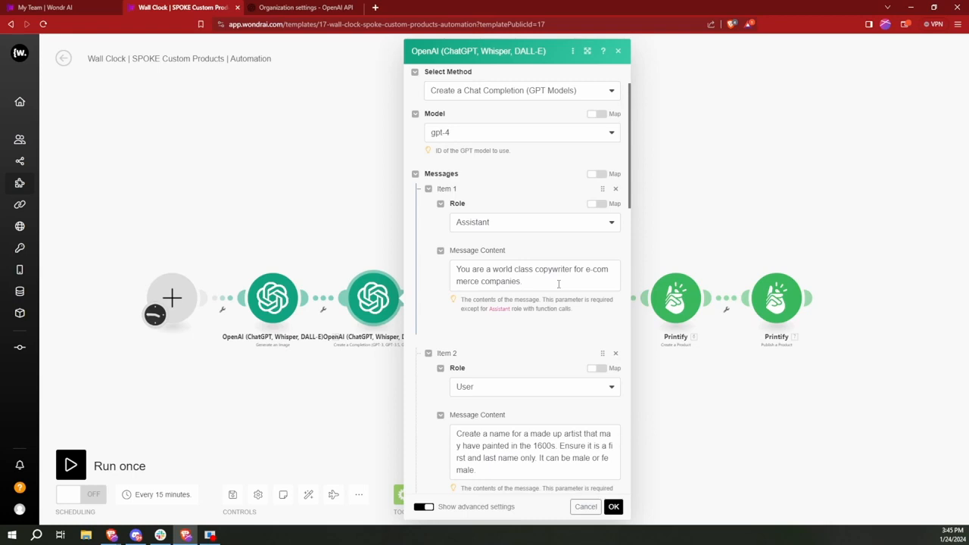
{"action": "scroll", "coordinate": [559, 284], "scroll_direction": "down", "scroll_amount": 4}
{"action": "scroll", "coordinate": [559, 285], "scroll_direction": "down", "scroll_amount": 4}
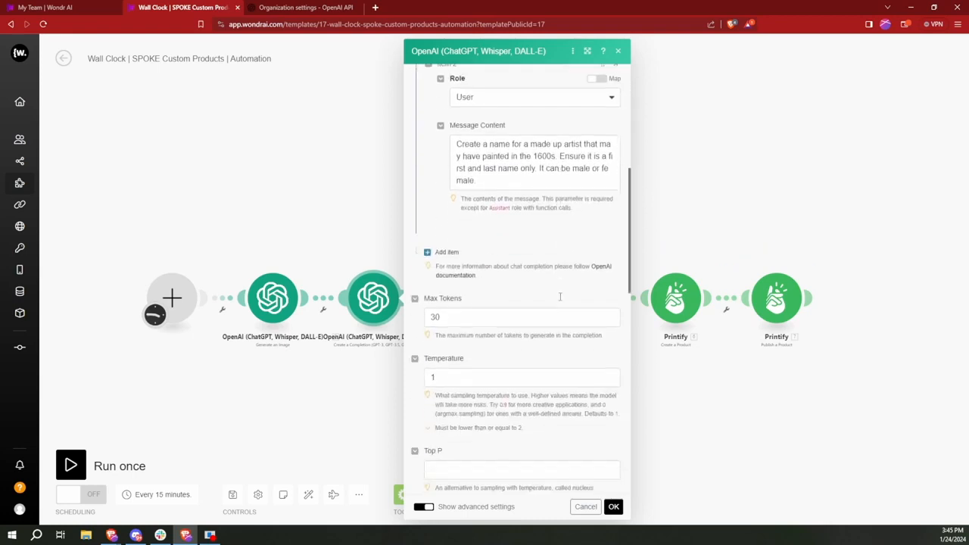
{"action": "scroll", "coordinate": [560, 297], "scroll_direction": "up", "scroll_amount": 10}
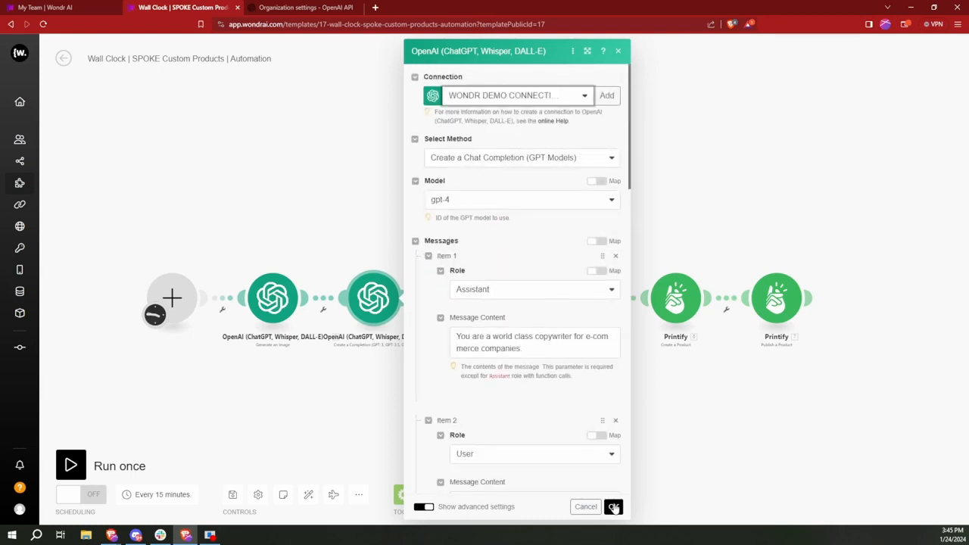
{"action": "left_click", "coordinate": [614, 507]}
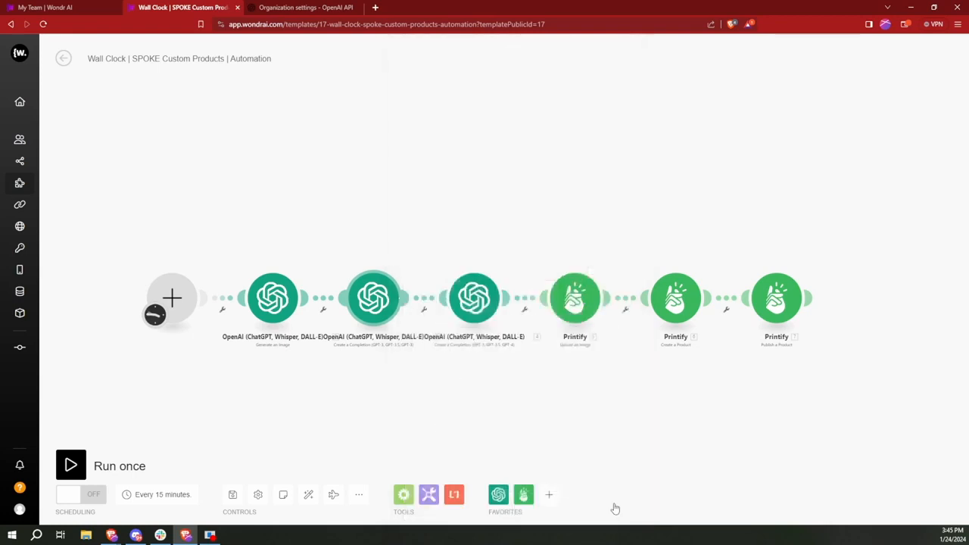
Step: Set the third OpenAI product-description module to use WONDR DEMO CONNECTION
{"action": "left_click", "coordinate": [480, 306]}
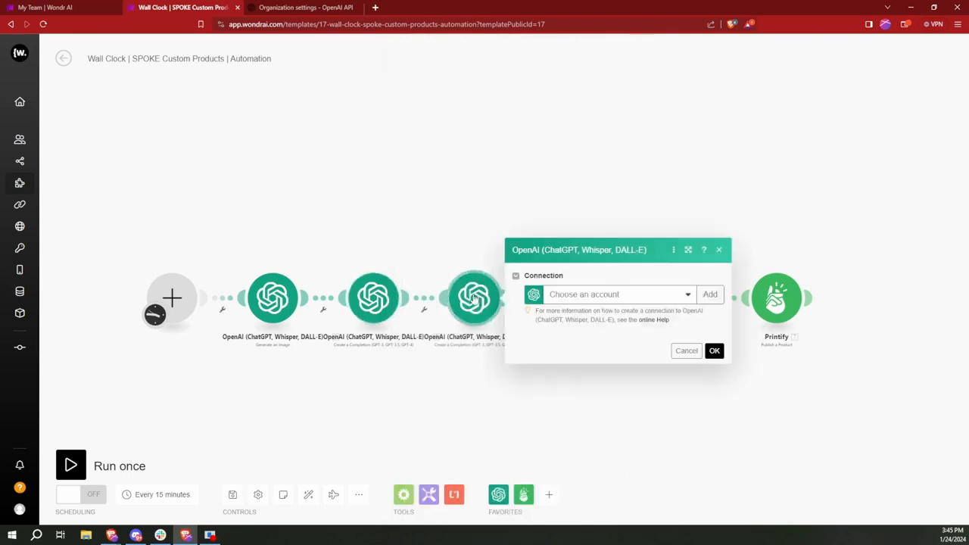
{"action": "left_click", "coordinate": [670, 296]}
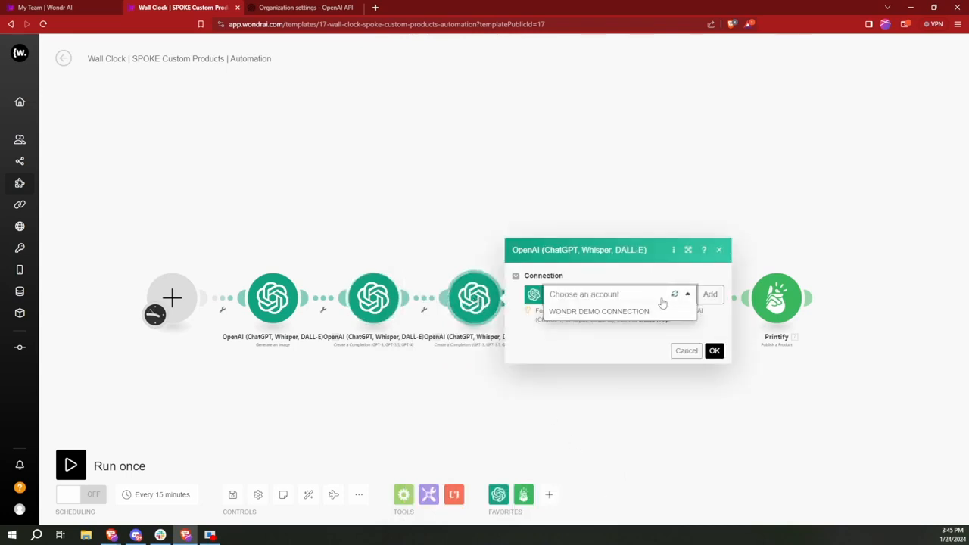
{"action": "left_click", "coordinate": [590, 312]}
{"action": "scroll", "coordinate": [589, 303], "scroll_direction": "down", "scroll_amount": 5}
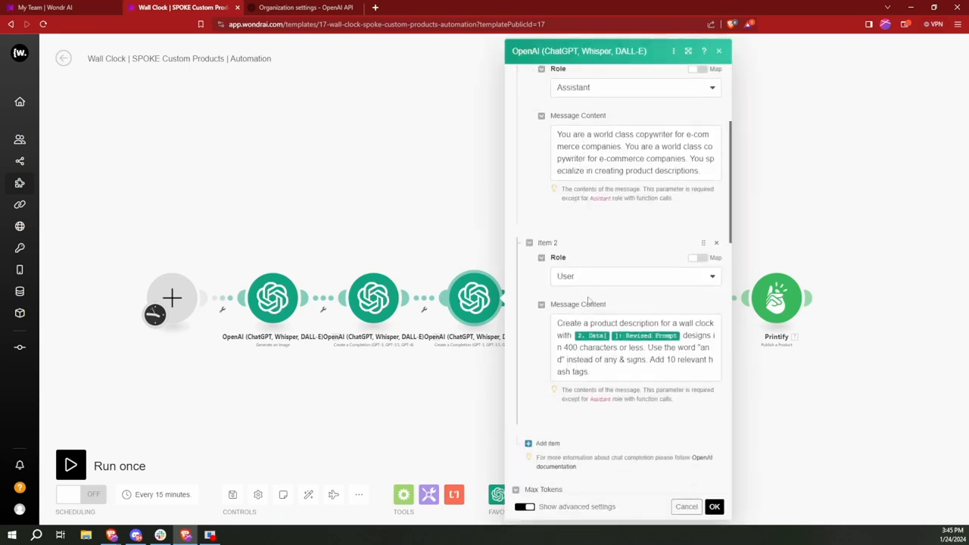
{"action": "scroll", "coordinate": [594, 307], "scroll_direction": "up", "scroll_amount": 5}
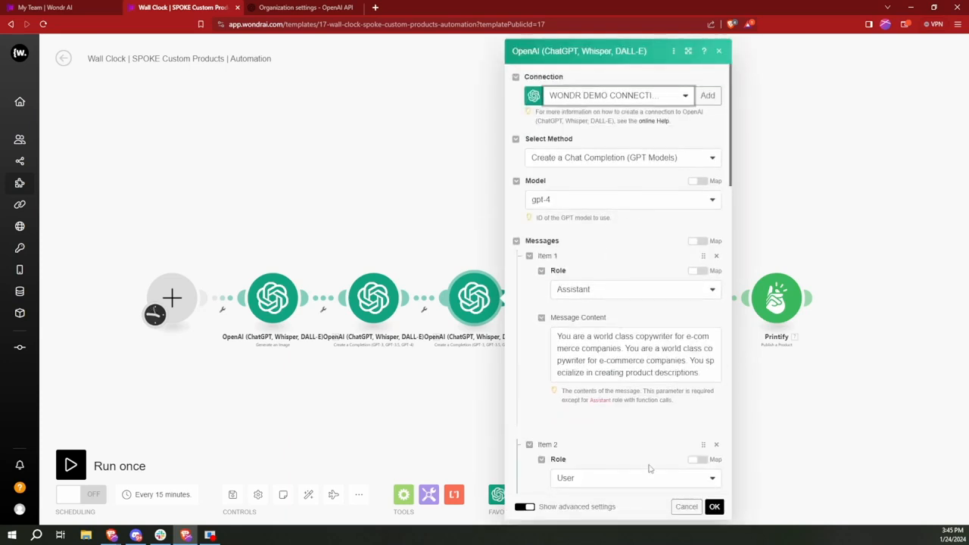
{"action": "left_click", "coordinate": [715, 508]}
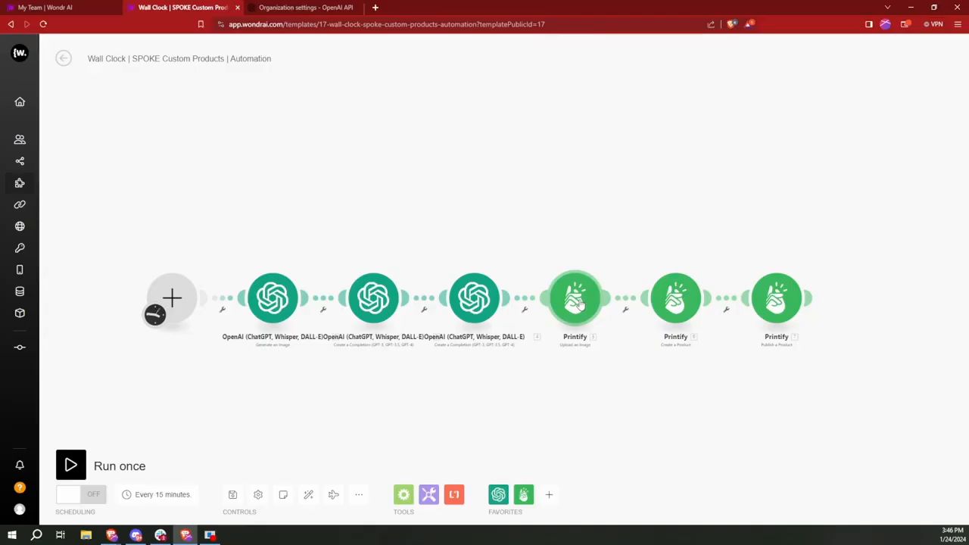
Step: Start a new Printify connection named DEMO PRINTIFY for the image upload module
{"action": "left_click", "coordinate": [579, 302]}
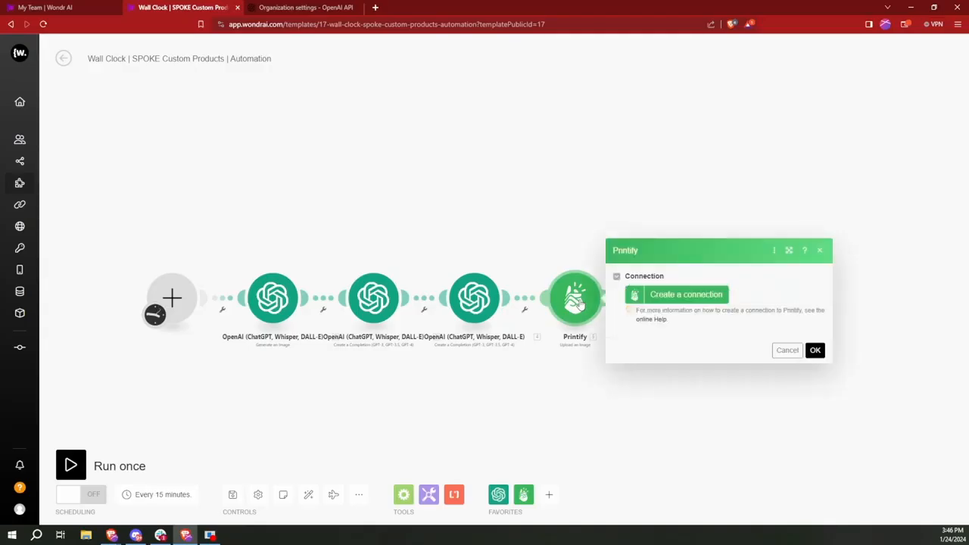
{"action": "left_click", "coordinate": [686, 297]}
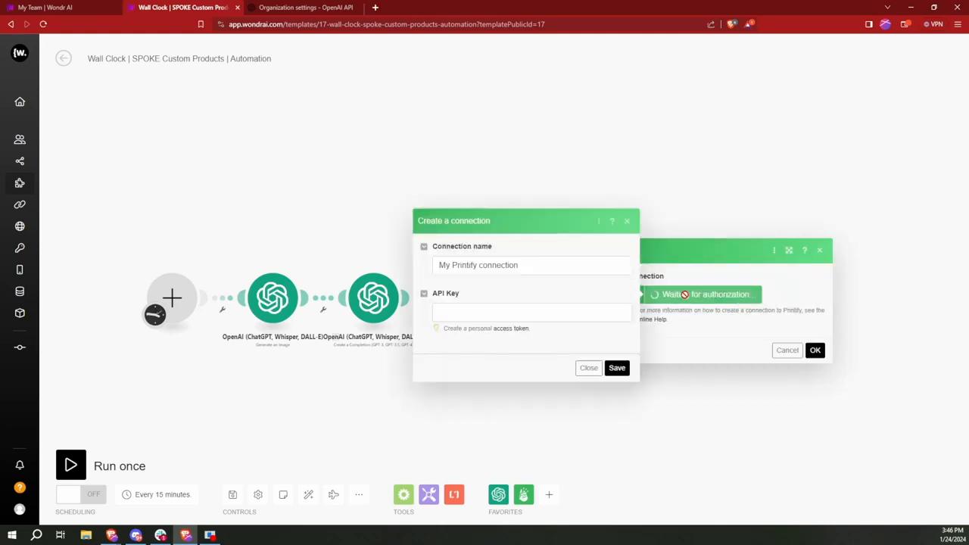
{"action": "triple_click", "coordinate": [541, 264]}
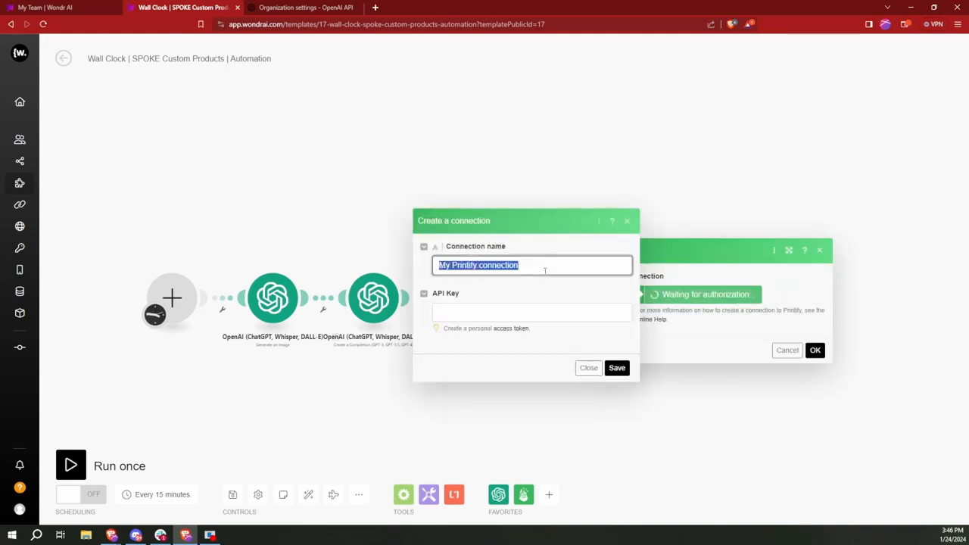
{"action": "type", "text": "DEMO PRINTIFY"}
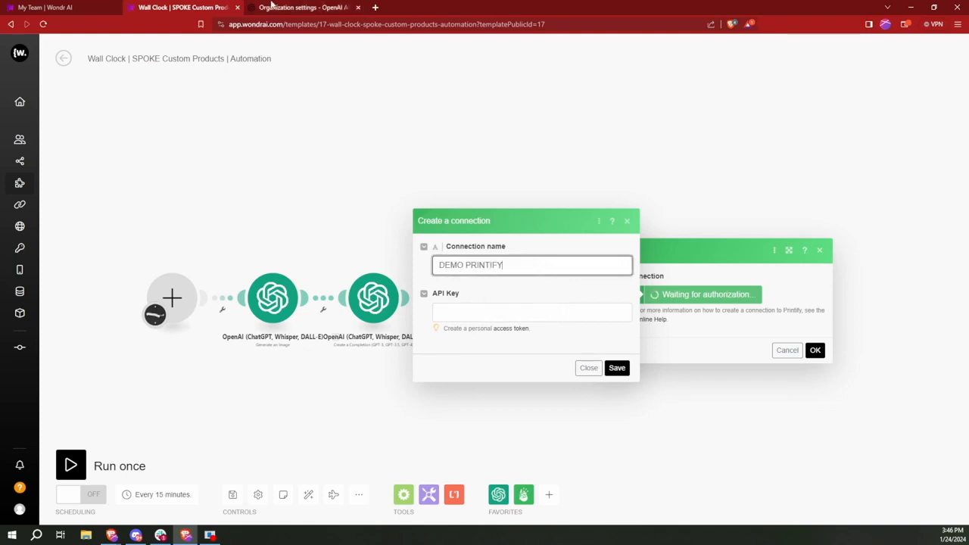
Step: Open printify.com in a new tab, log in, and go to the Connections page
{"action": "left_click", "coordinate": [375, 7]}
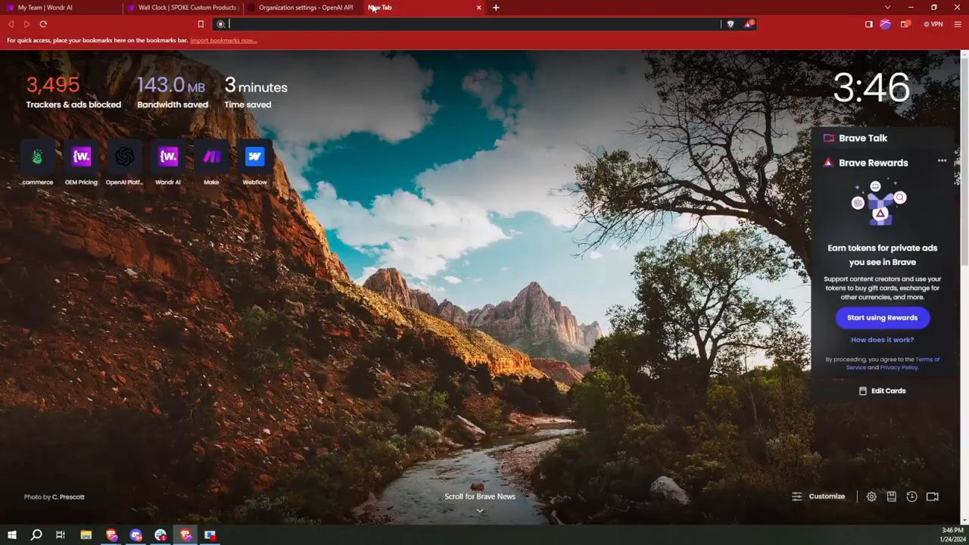
{"action": "type", "text": "printify.com"}
{"action": "key", "text": "Return"}
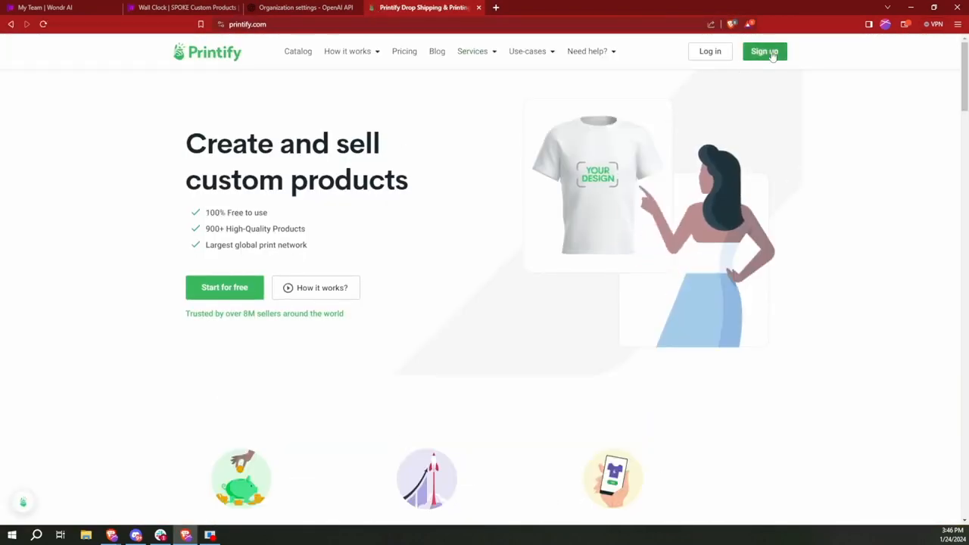
{"action": "left_click", "coordinate": [707, 50]}
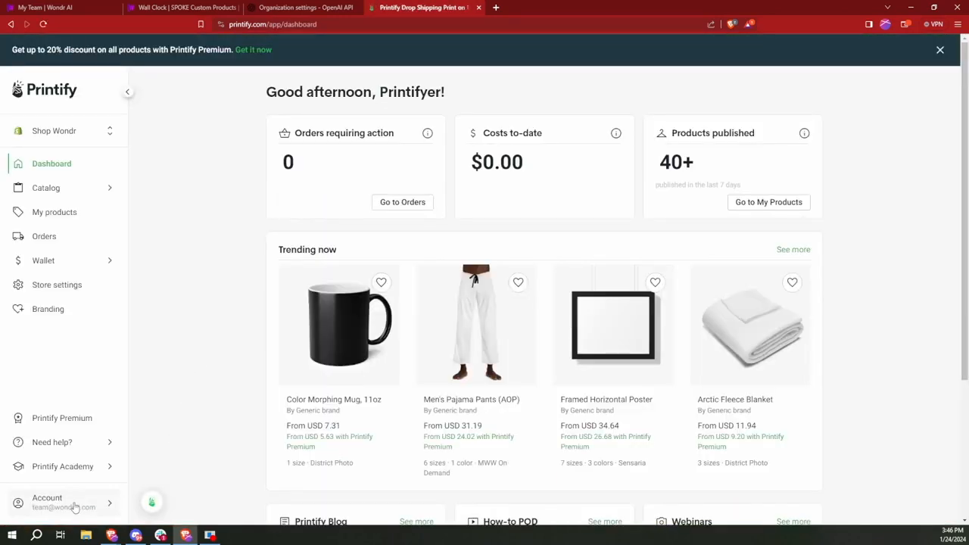
{"action": "left_click", "coordinate": [75, 506]}
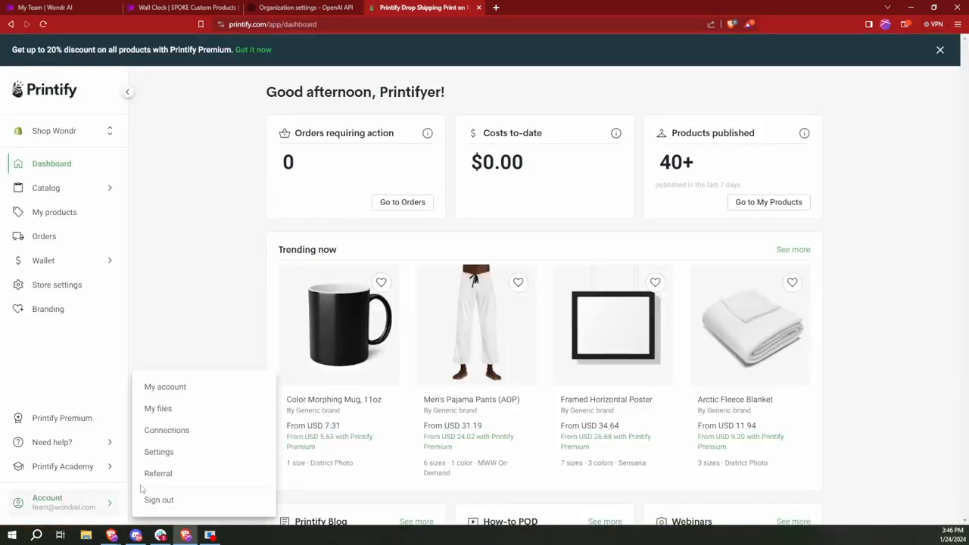
{"action": "left_click", "coordinate": [193, 436]}
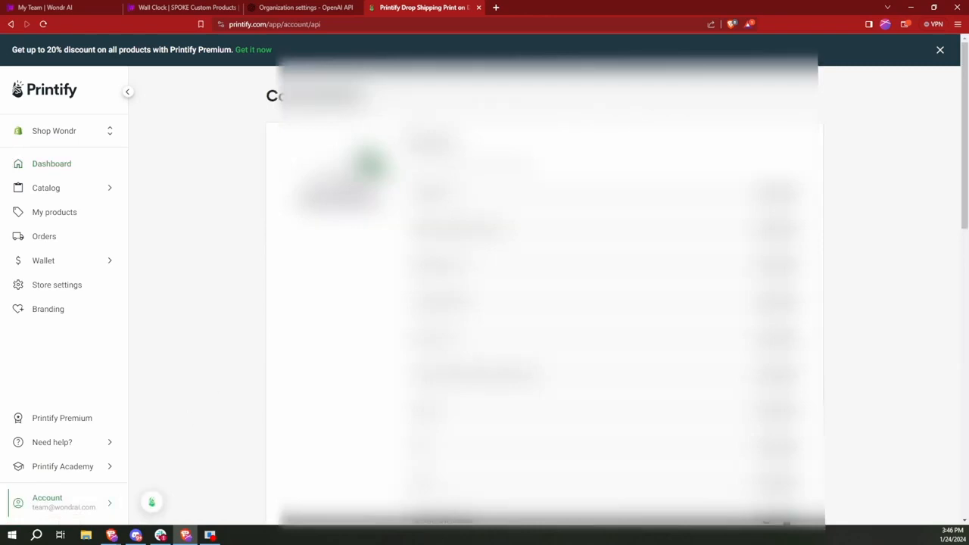
{"action": "scroll", "coordinate": [449, 378], "scroll_direction": "down", "scroll_amount": 6}
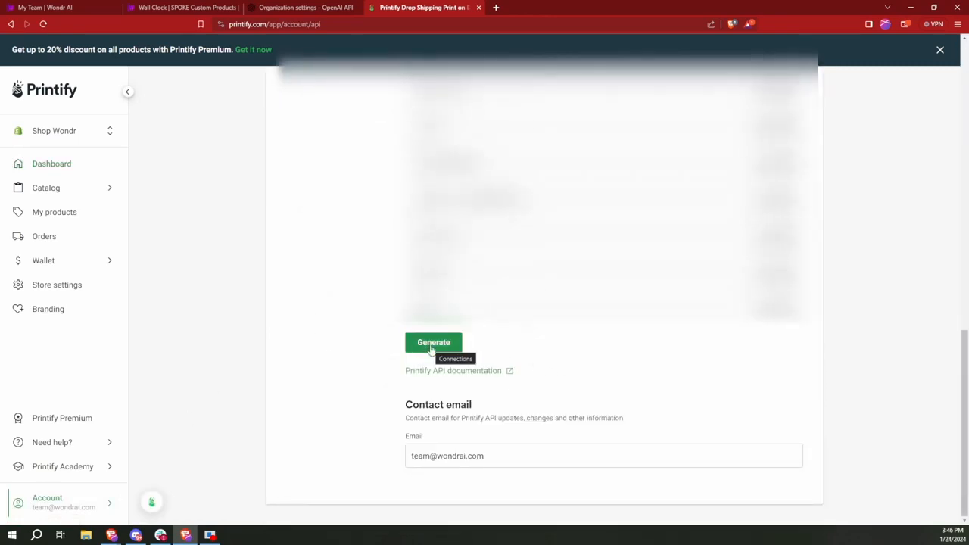
Step: Generate the DEMOTOKEN API token, copy it, and return to the Wall Clock tab
{"action": "left_click", "coordinate": [430, 346]}
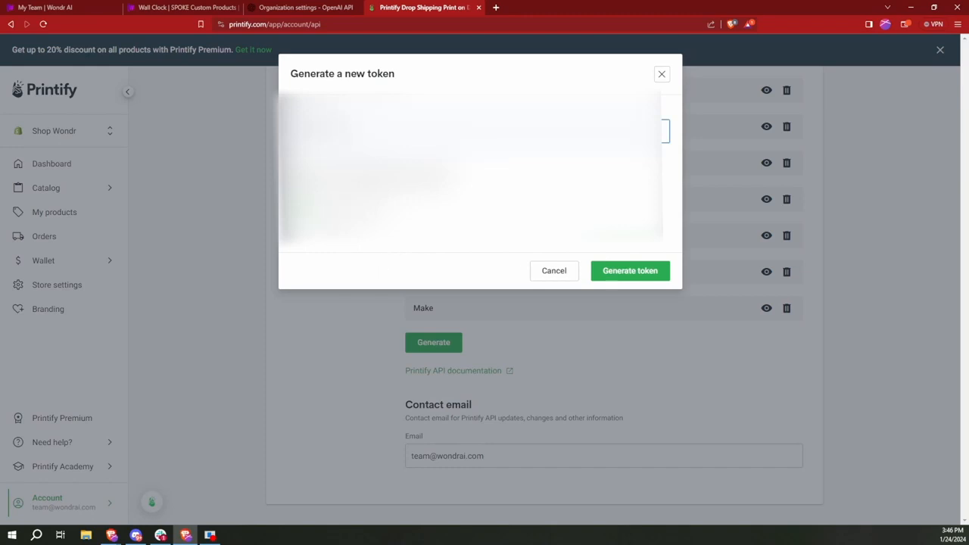
{"action": "left_click", "coordinate": [628, 272]}
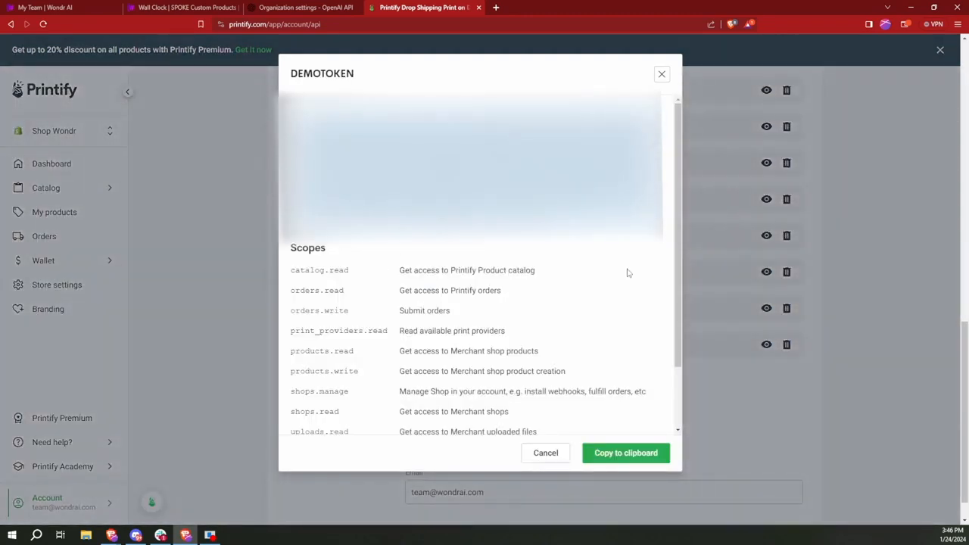
{"action": "triple_click", "coordinate": [470, 167]}
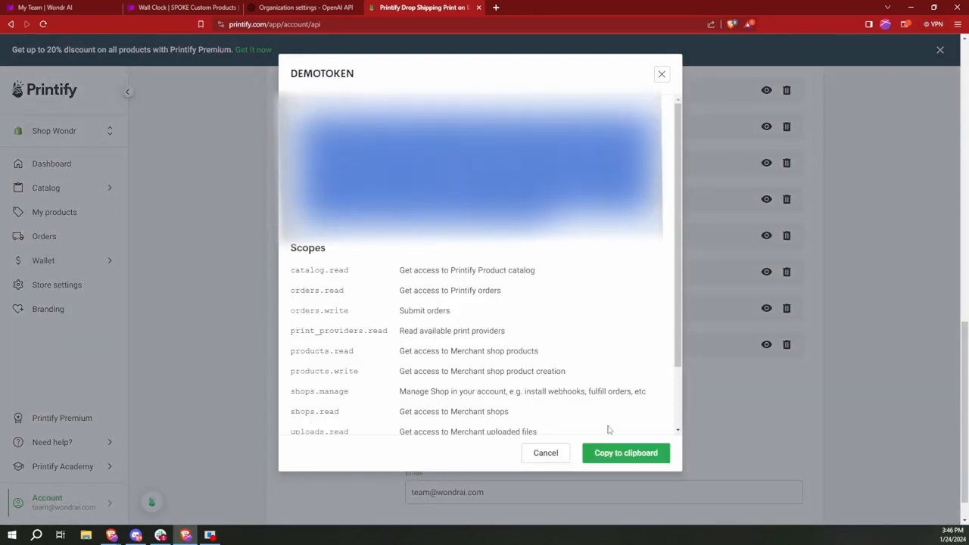
{"action": "left_click", "coordinate": [632, 456]}
{"action": "left_click", "coordinate": [632, 455]}
{"action": "left_click", "coordinate": [203, 7]}
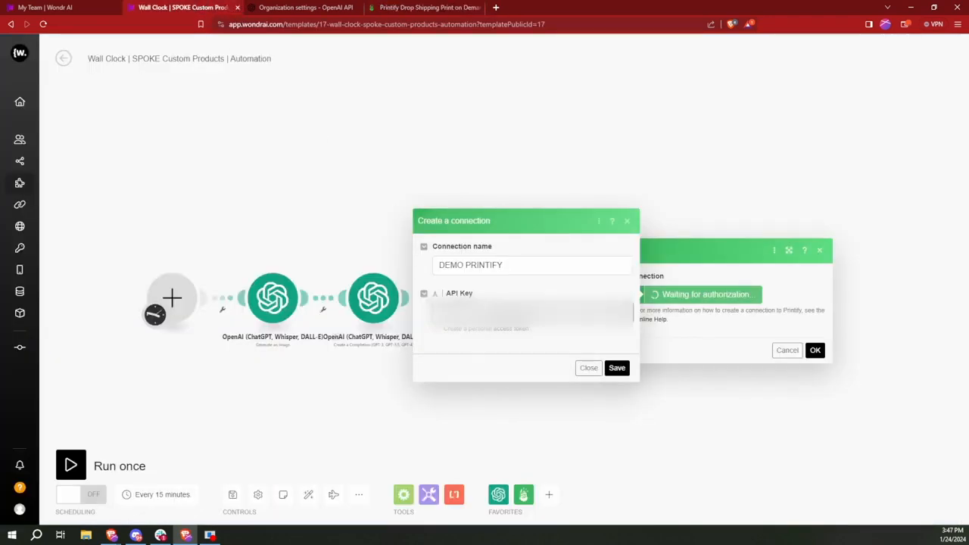
Step: Save DEMO PRINTIFY and use it for the image upload and Create a Product modules
{"action": "left_click", "coordinate": [616, 368]}
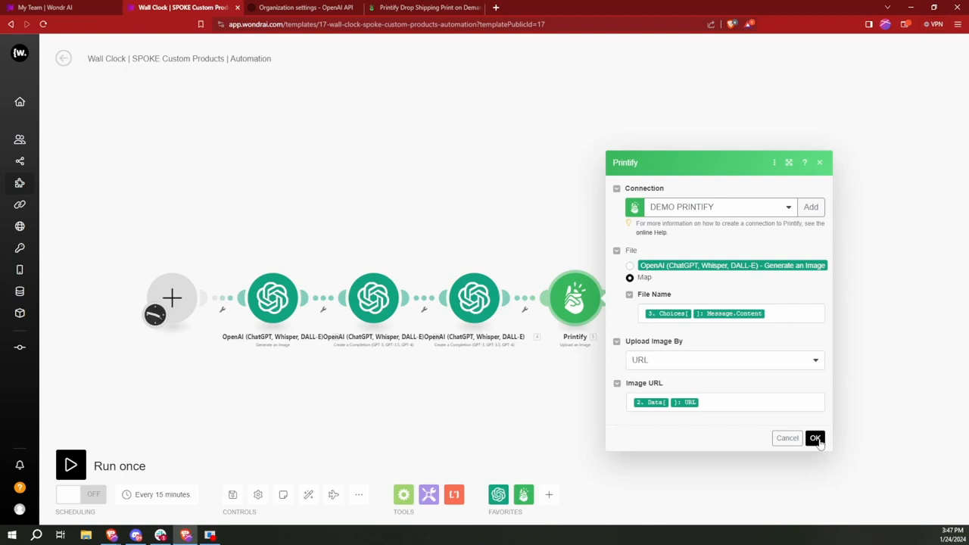
{"action": "left_click", "coordinate": [815, 439]}
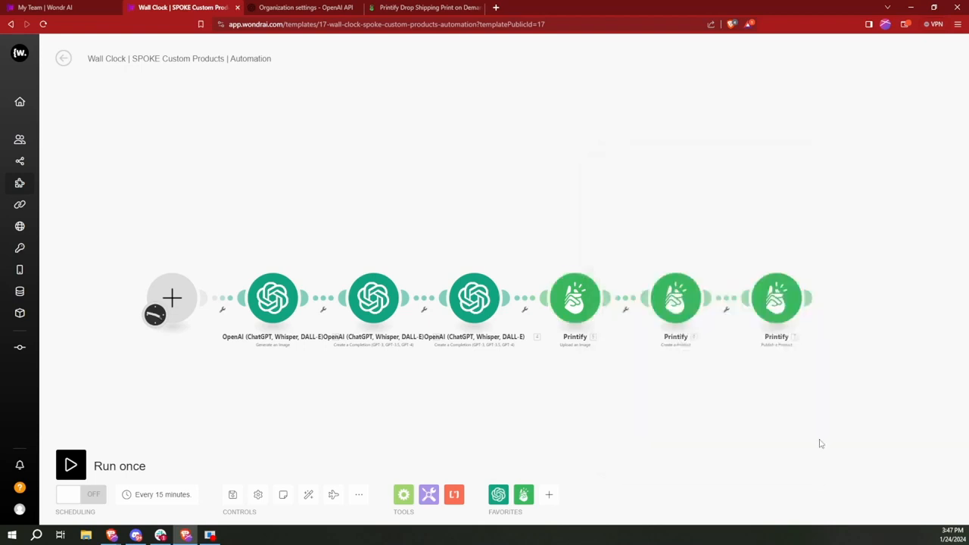
{"action": "left_click", "coordinate": [676, 299]}
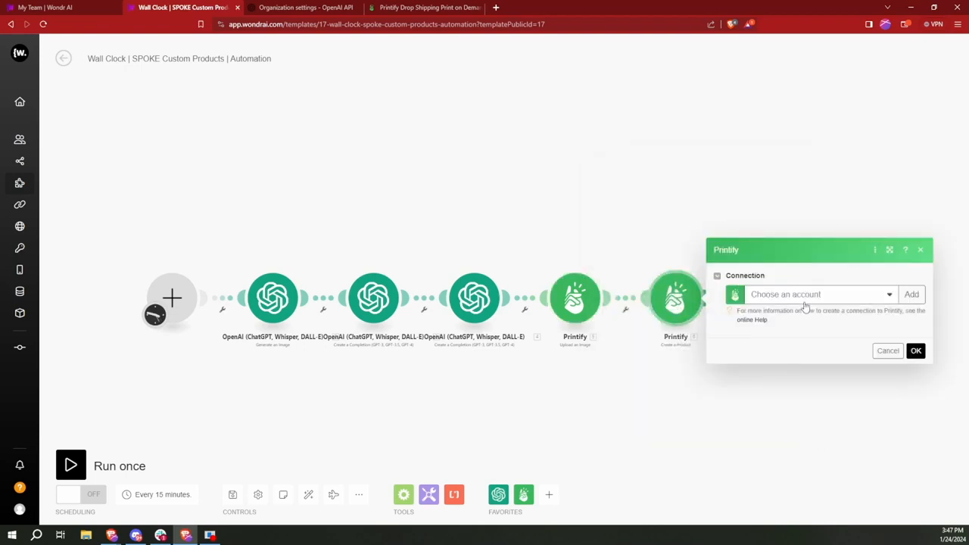
{"action": "left_click", "coordinate": [816, 297]}
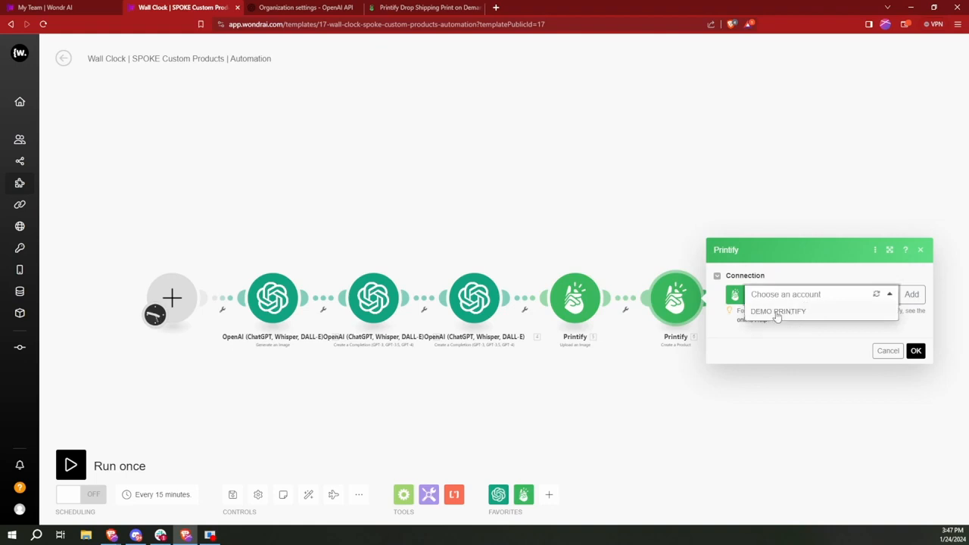
{"action": "left_click", "coordinate": [776, 312]}
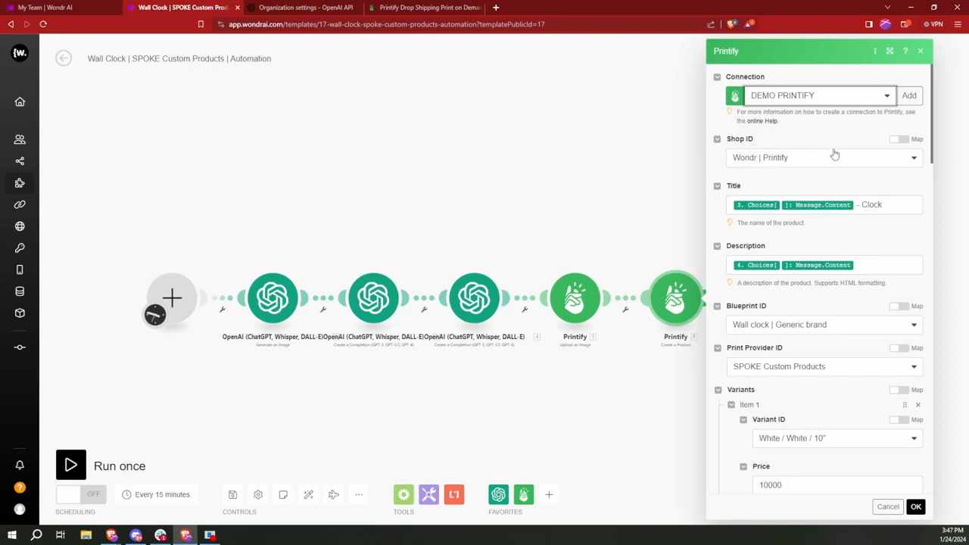
{"action": "scroll", "coordinate": [802, 239], "scroll_direction": "down", "scroll_amount": 10}
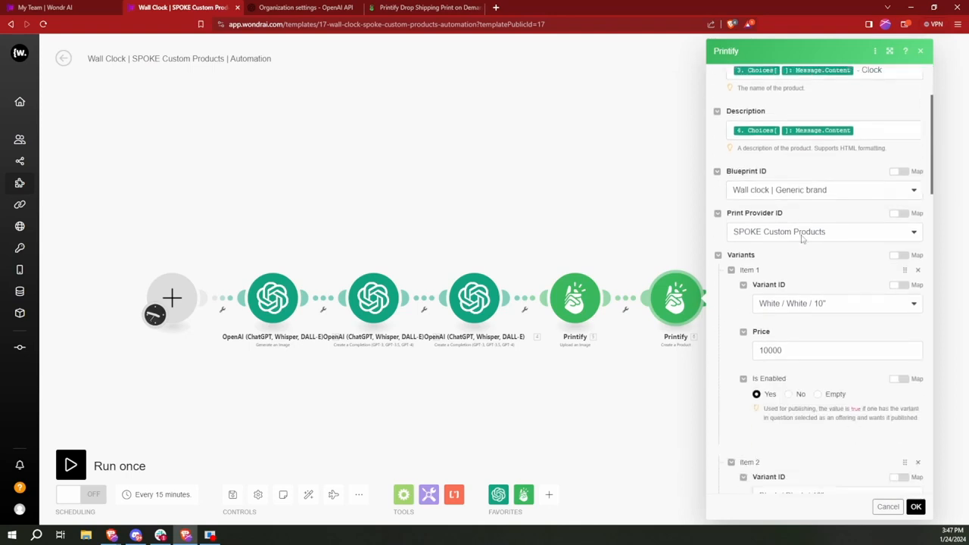
{"action": "scroll", "coordinate": [802, 239], "scroll_direction": "down", "scroll_amount": 10}
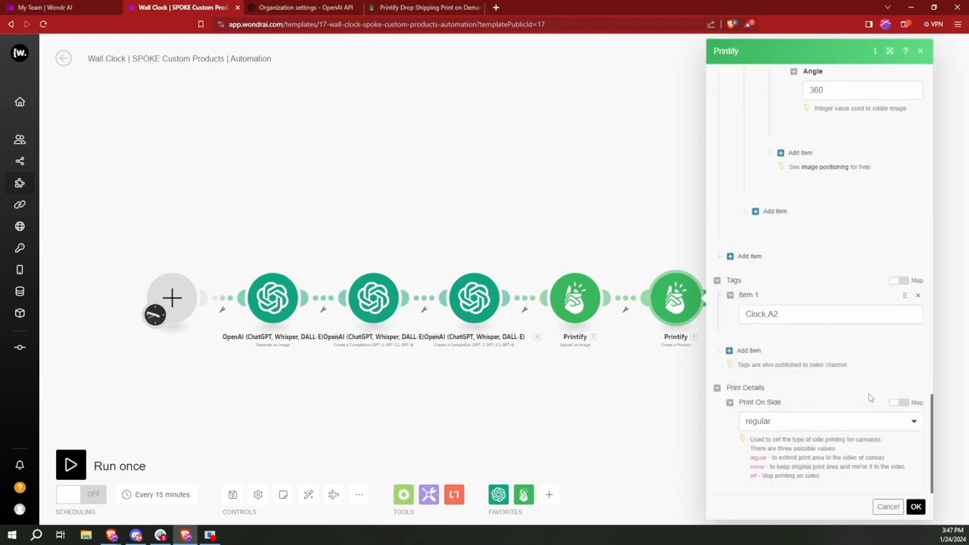
{"action": "left_click", "coordinate": [915, 507]}
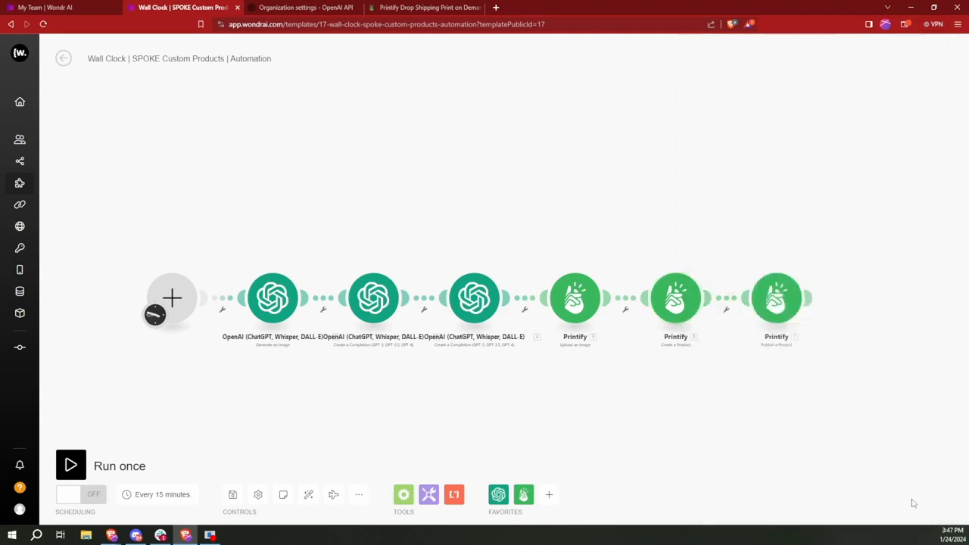
Step: Connect the Publish a Product module to DEMO PRINTIFY and view the whole scenario
{"action": "left_click", "coordinate": [782, 299]}
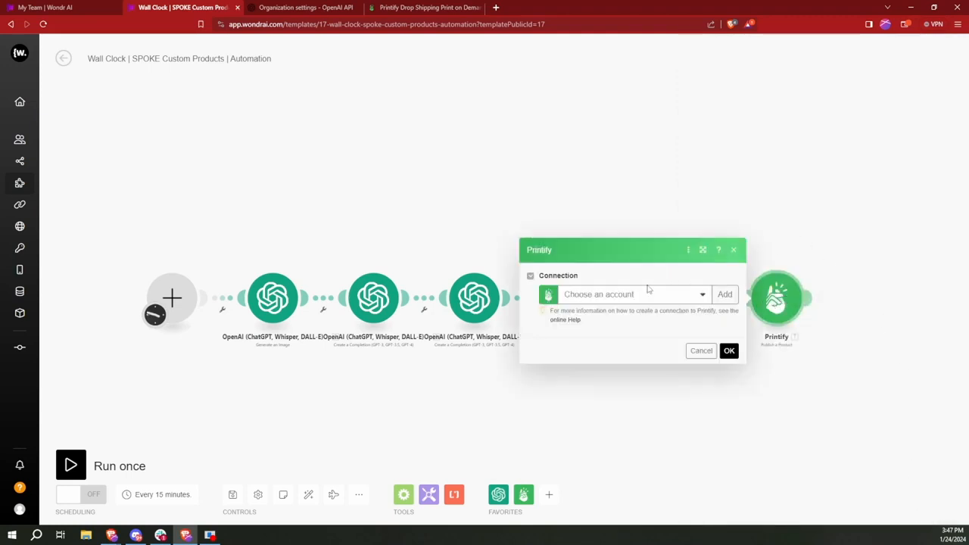
{"action": "left_click", "coordinate": [641, 296]}
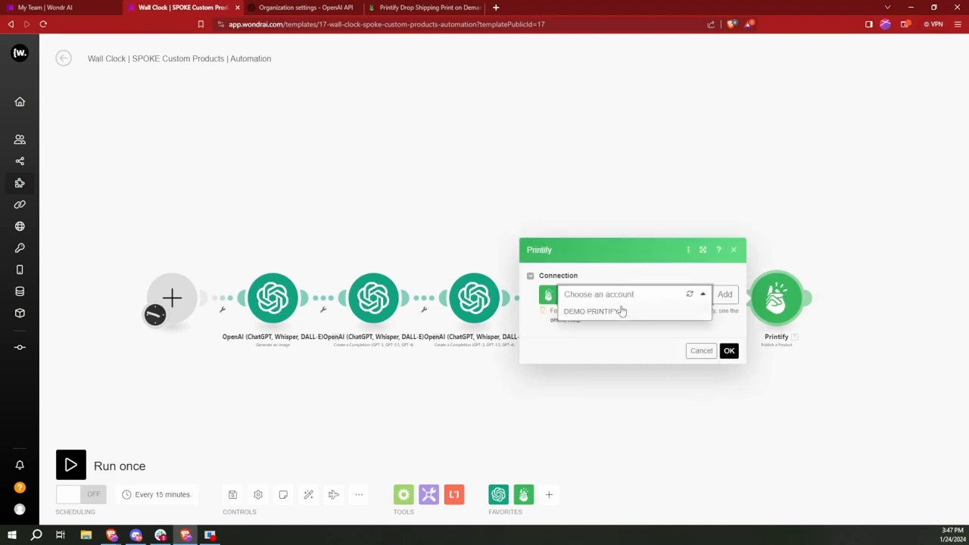
{"action": "left_click", "coordinate": [621, 311]}
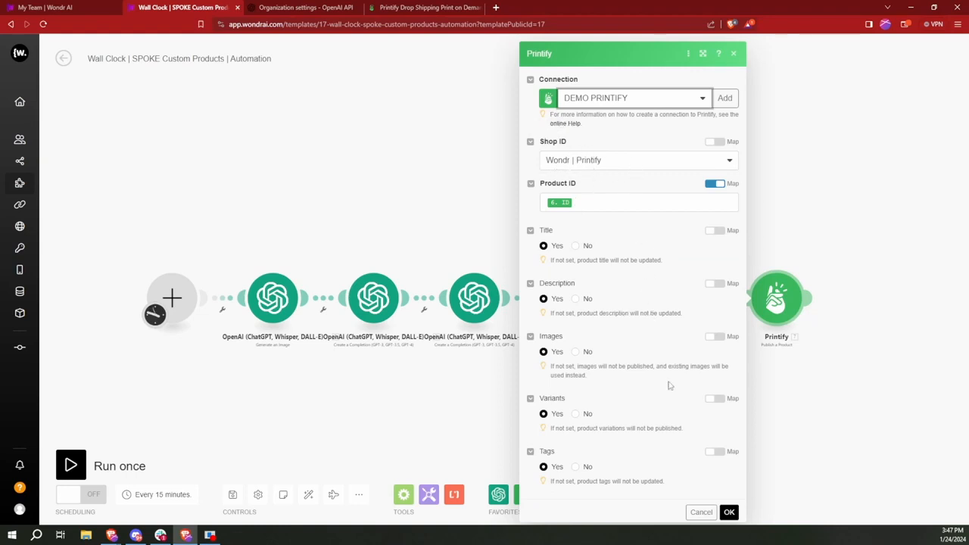
{"action": "left_click", "coordinate": [729, 512]}
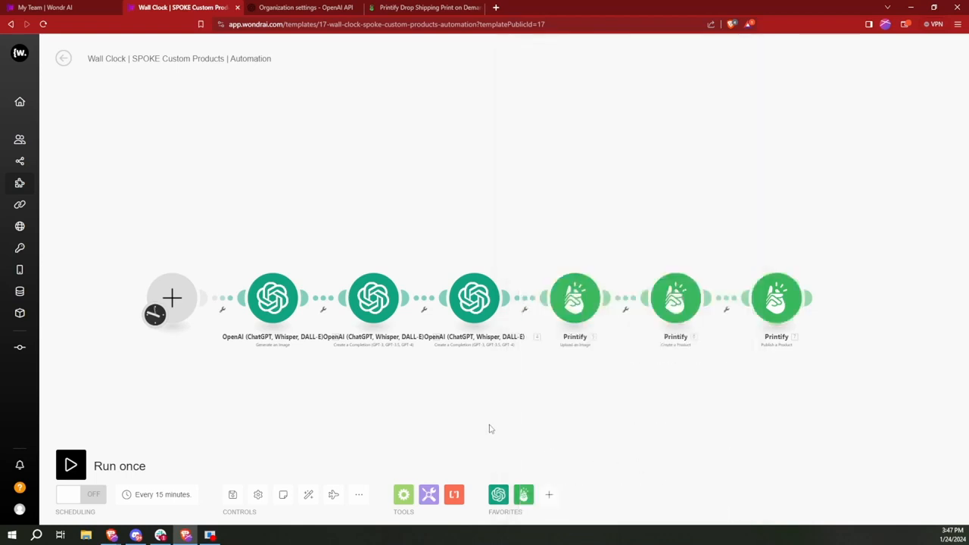
{"action": "left_click_drag", "start_coordinate": [401, 382], "coordinate": [437, 388]}
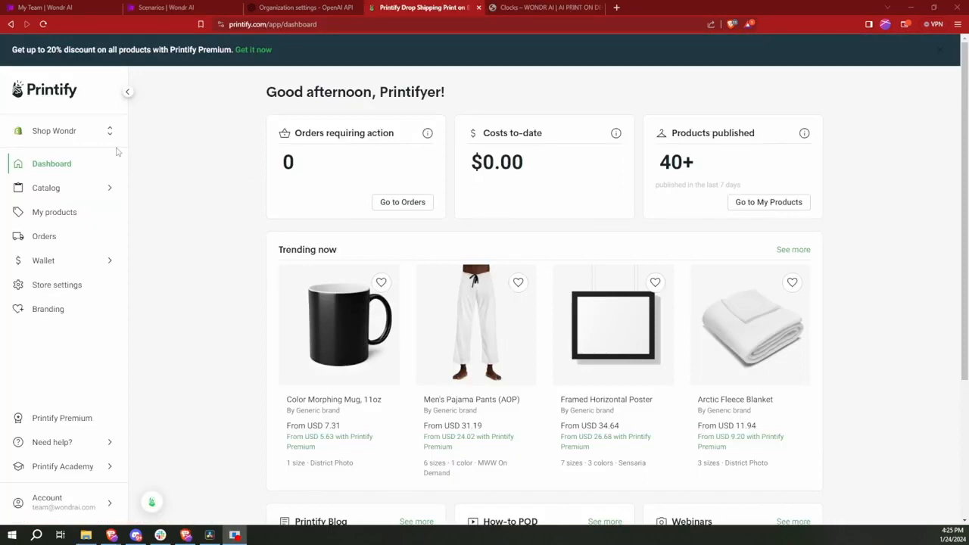
Step: Browse Printify's Manage my stores and Add new store pages up to Connect to Shopify
{"action": "left_click", "coordinate": [67, 132]}
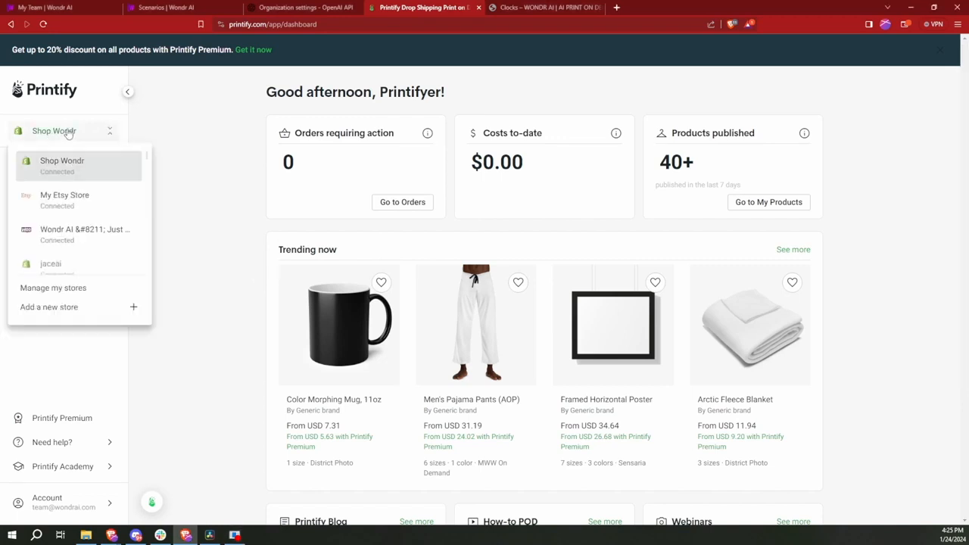
{"action": "left_click", "coordinate": [75, 288]}
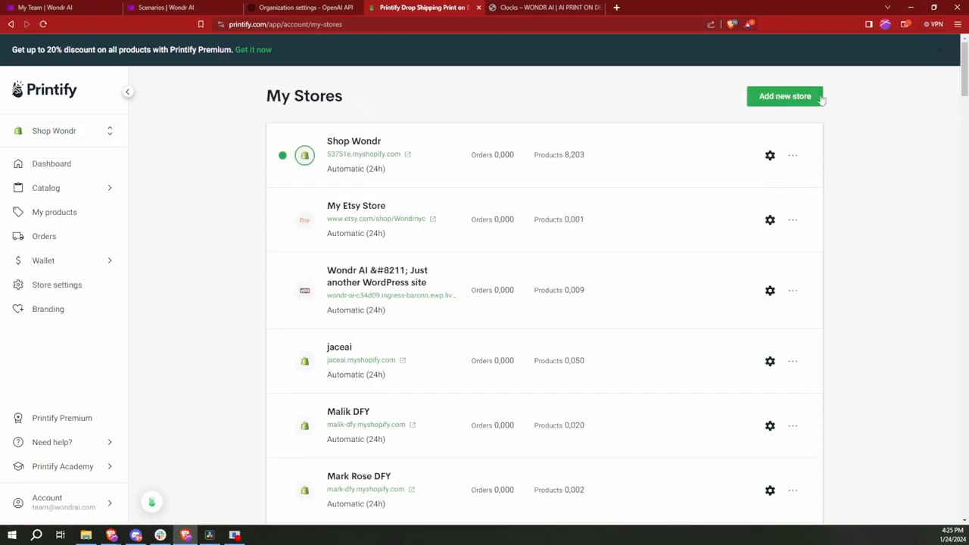
{"action": "left_click", "coordinate": [786, 97]}
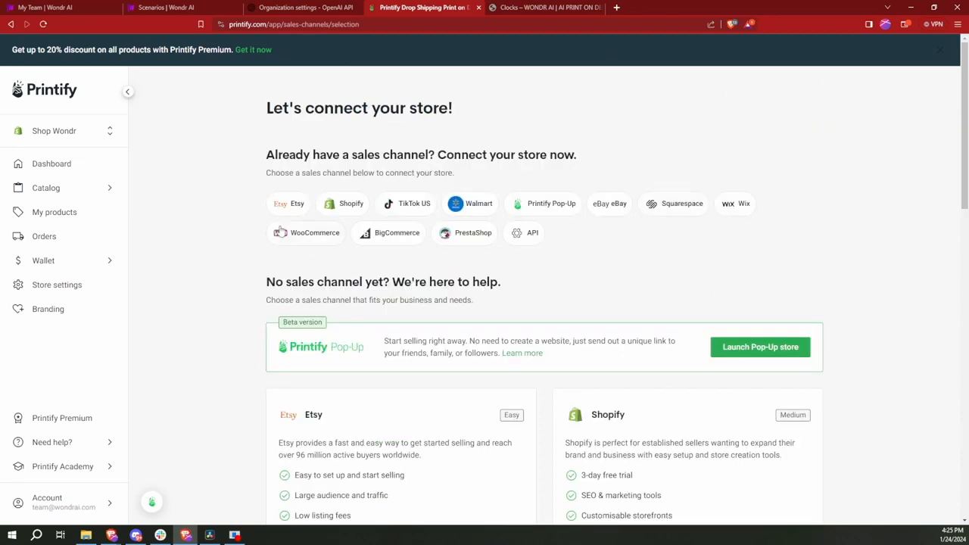
{"action": "scroll", "coordinate": [610, 259], "scroll_direction": "down", "scroll_amount": 3}
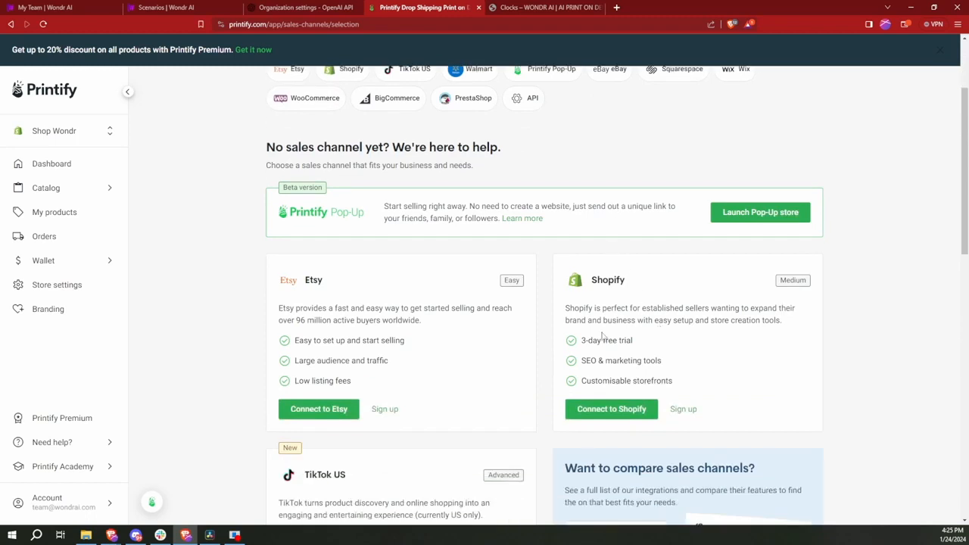
{"action": "scroll", "coordinate": [381, 433], "scroll_direction": "up", "scroll_amount": 3}
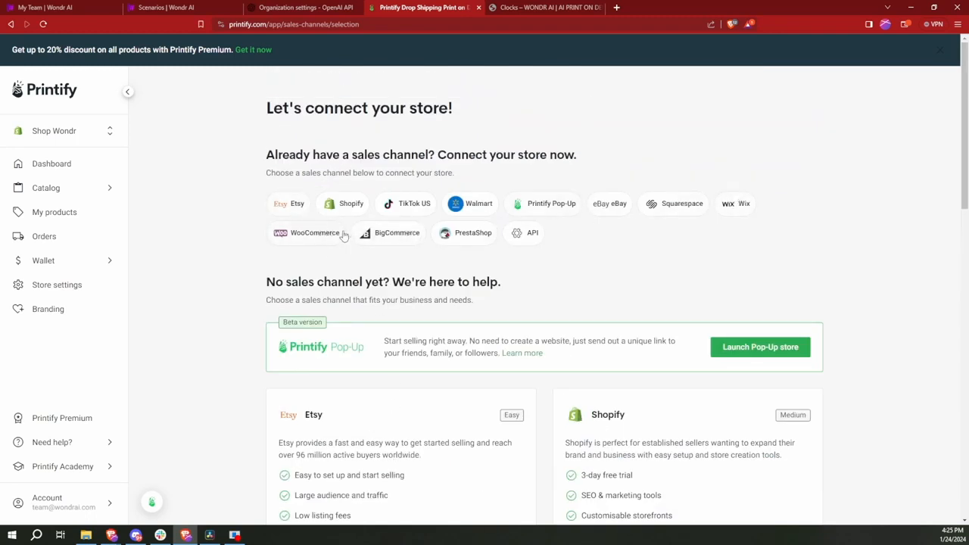
{"action": "scroll", "coordinate": [657, 250], "scroll_direction": "down", "scroll_amount": 2}
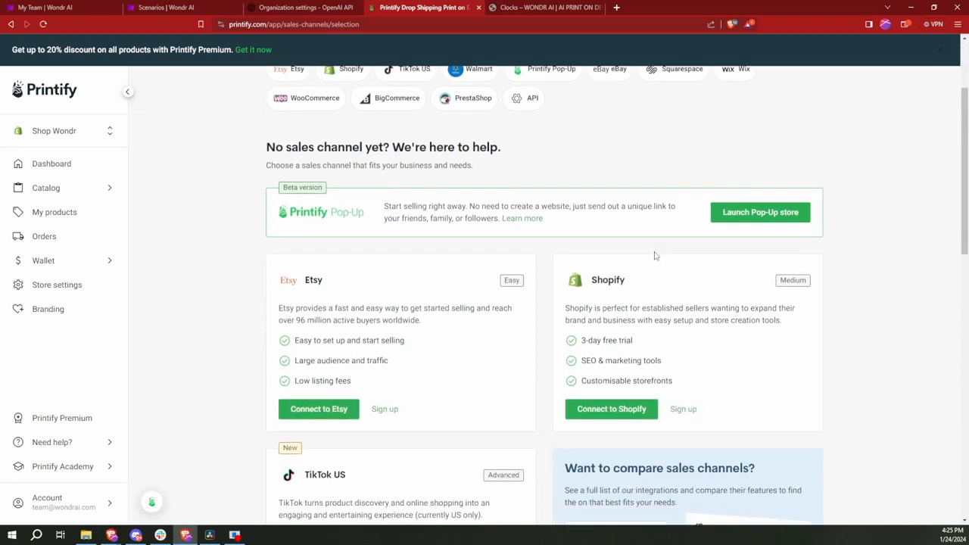
{"action": "left_click", "coordinate": [611, 410]}
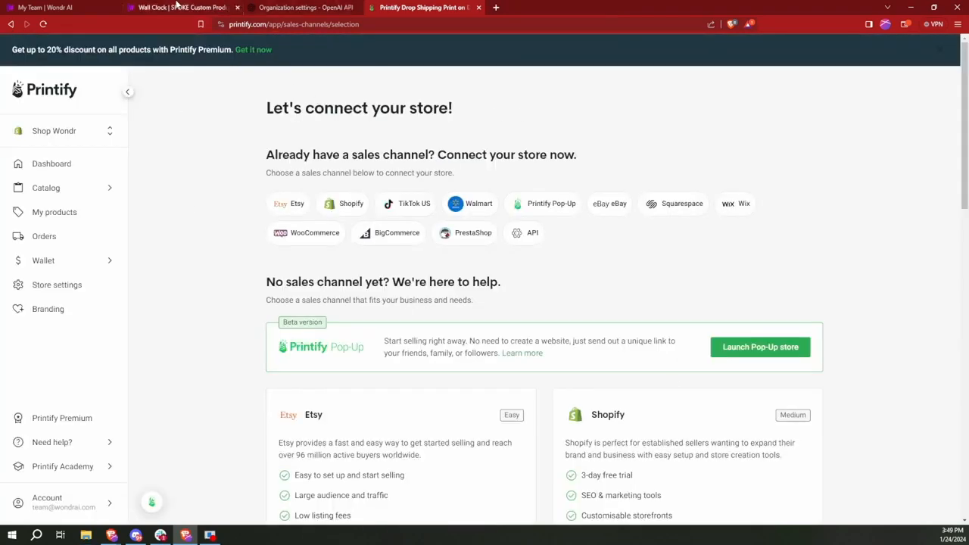
{"action": "left_click", "coordinate": [176, 7]}
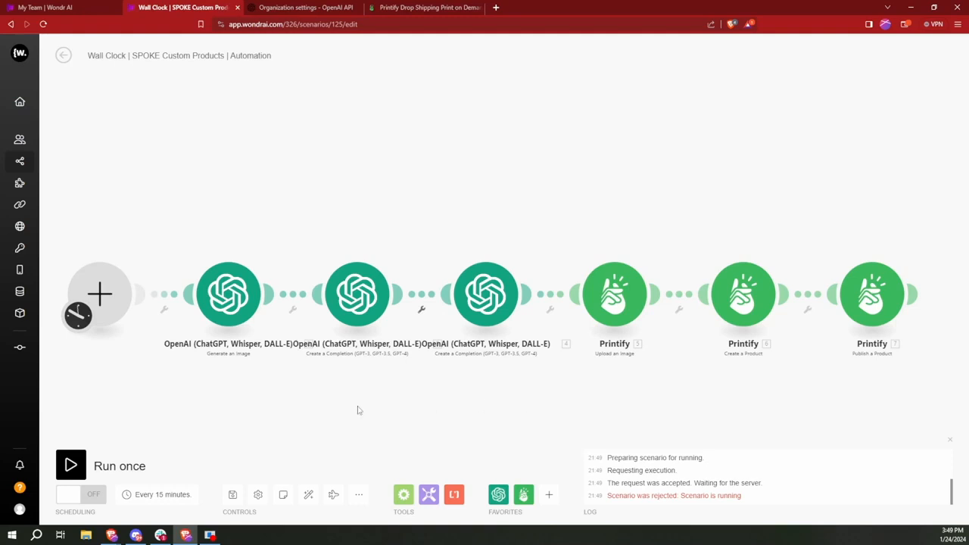
Step: Save the Wall Clock scenario and go to the Scenarios list
{"action": "left_click", "coordinate": [234, 497]}
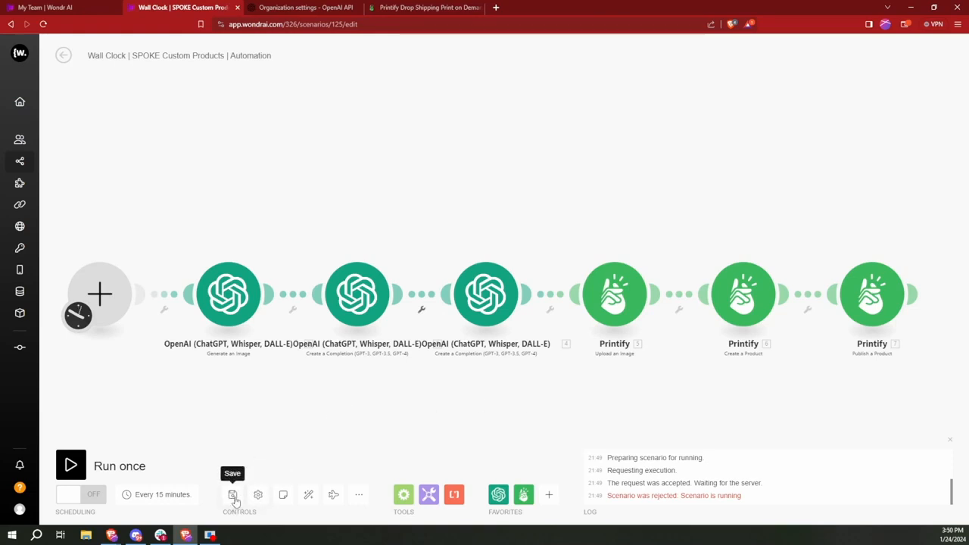
{"action": "left_click", "coordinate": [234, 499]}
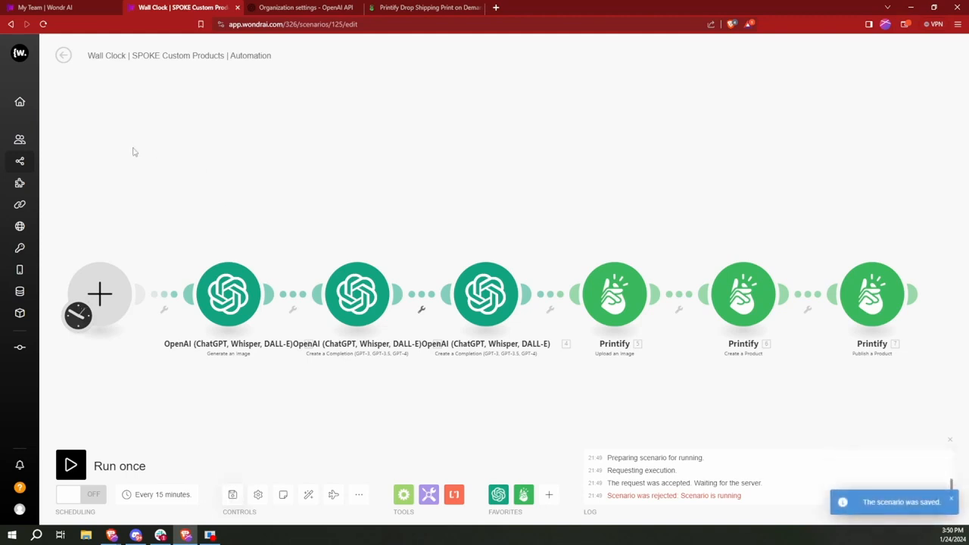
{"action": "mouse_move", "coordinate": [13, 166]}
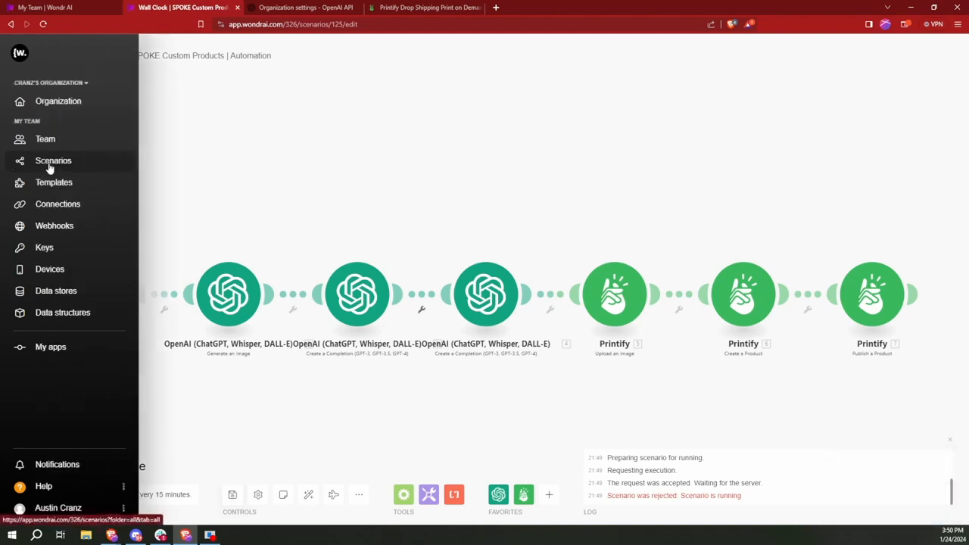
{"action": "left_click", "coordinate": [50, 162]}
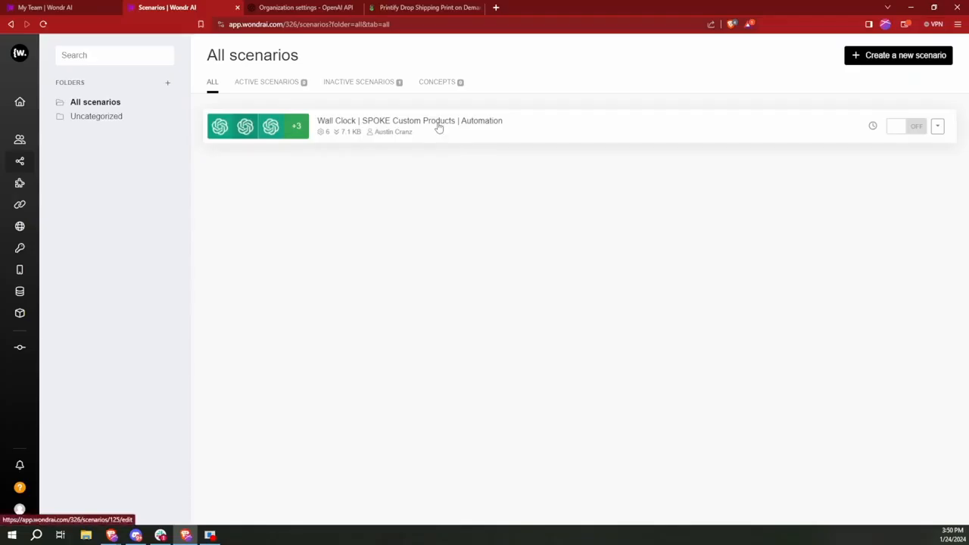
Step: Run the Wall Clock scenario once, then bring the Printify dashboard to the front
{"action": "left_click", "coordinate": [439, 127]}
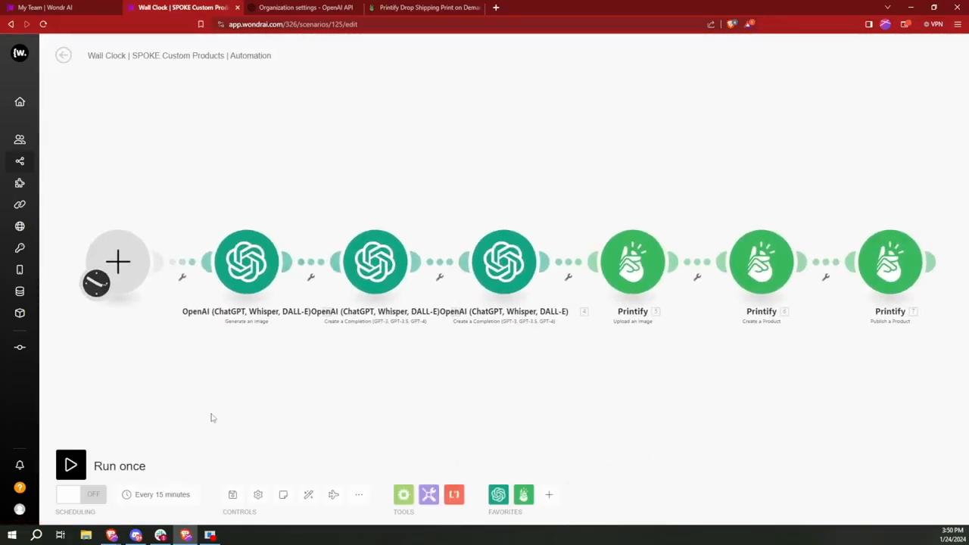
{"action": "left_click", "coordinate": [76, 466]}
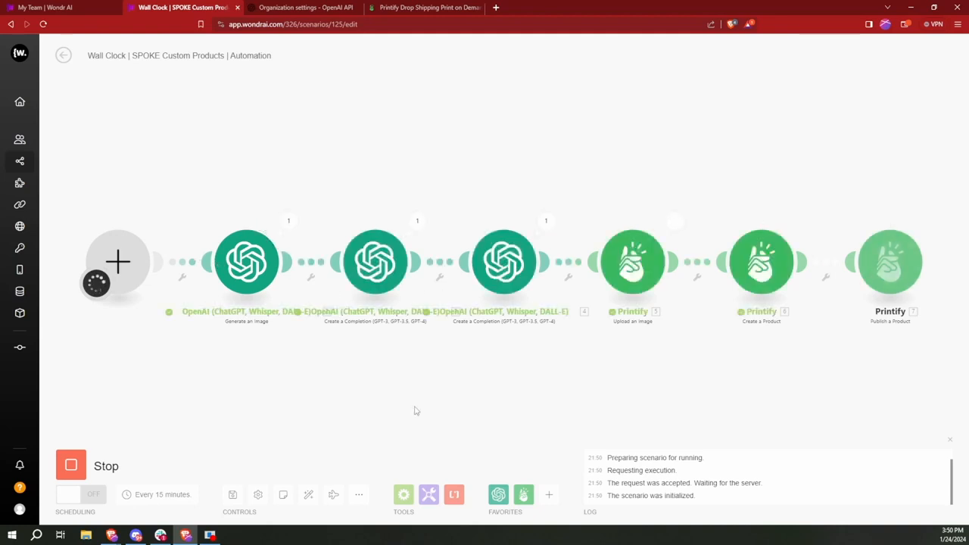
{"action": "left_click", "coordinate": [424, 7]}
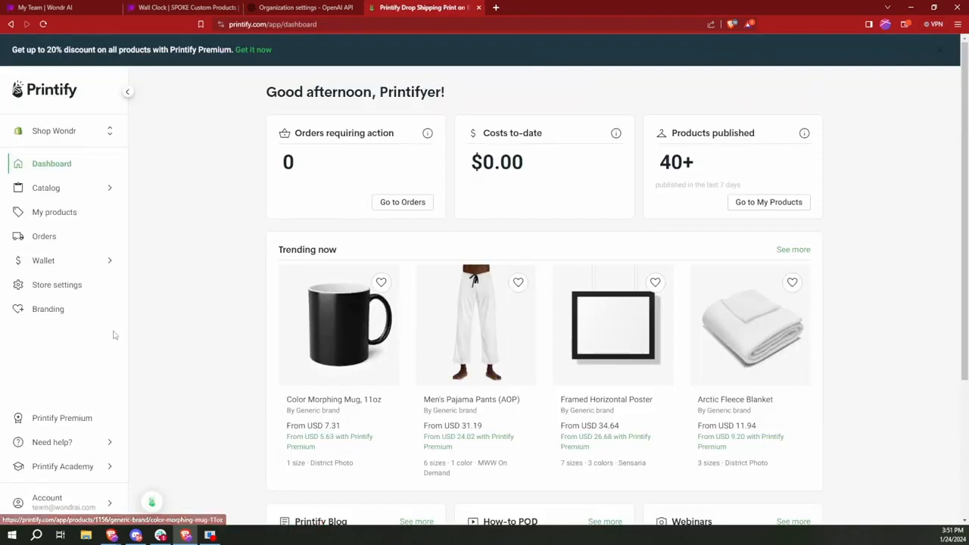
Step: Check the new clock products in Printify My Products and the live clocks collection in the shop
{"action": "left_click", "coordinate": [60, 212]}
{"action": "scroll", "coordinate": [237, 269], "scroll_direction": "down", "scroll_amount": 4}
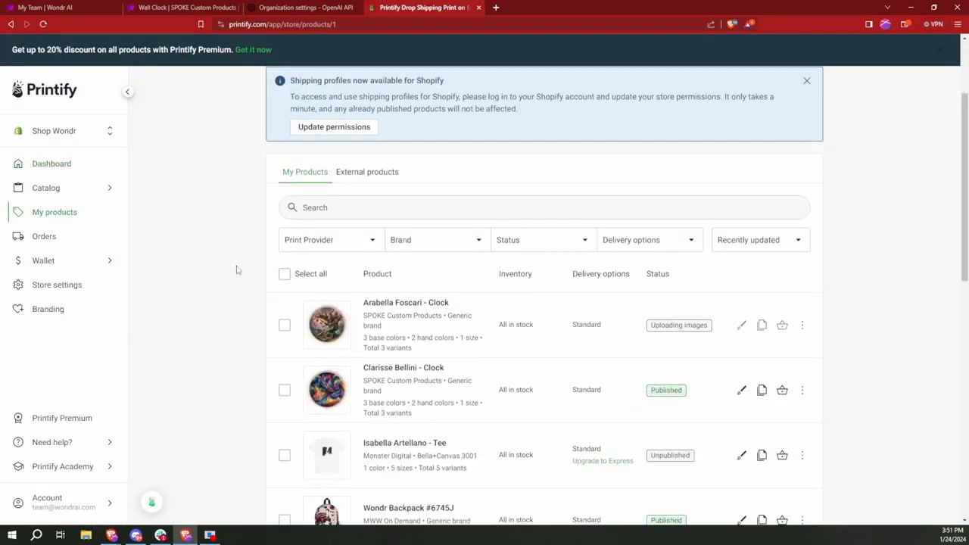
{"action": "scroll", "coordinate": [236, 270], "scroll_direction": "up", "scroll_amount": 1}
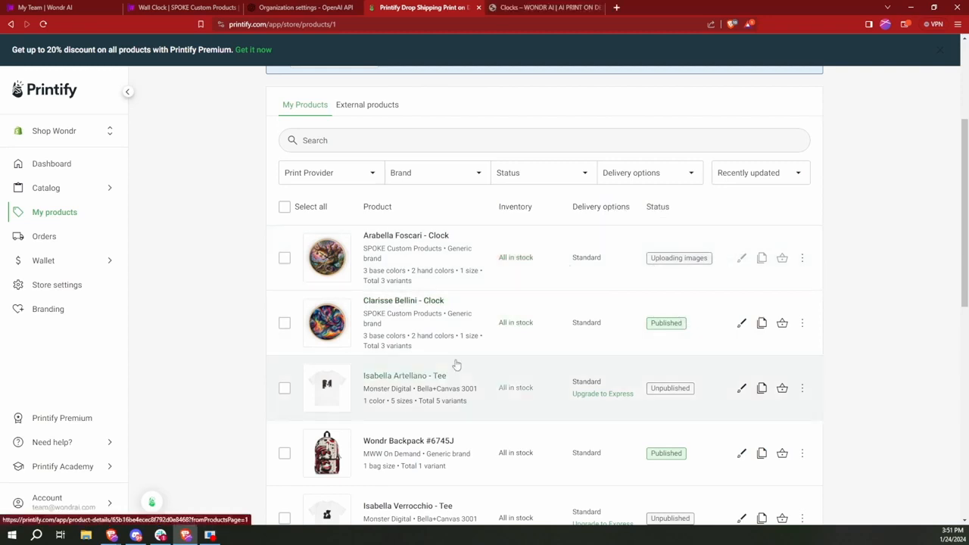
{"action": "left_click", "coordinate": [537, 9]}
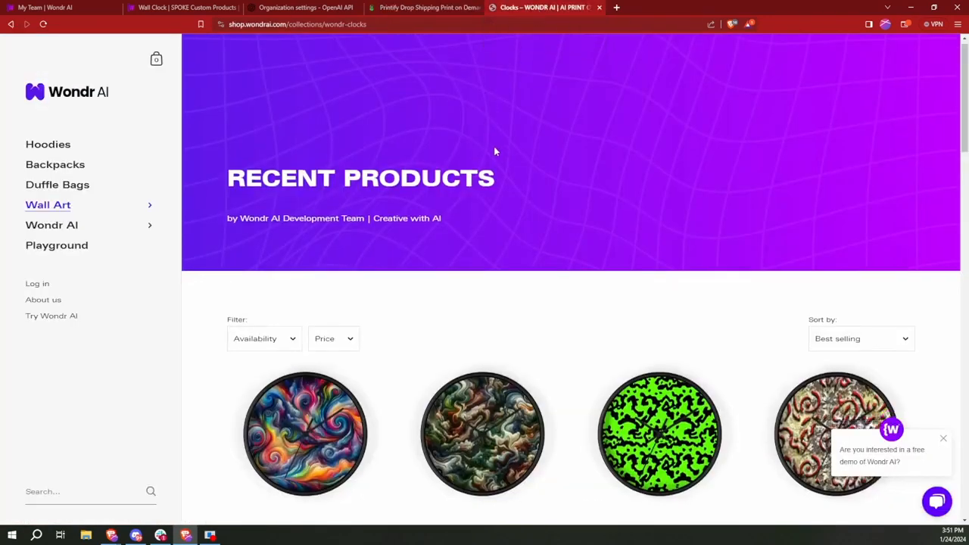
{"action": "scroll", "coordinate": [494, 152], "scroll_direction": "down", "scroll_amount": 3}
{"action": "left_click", "coordinate": [424, 7]}
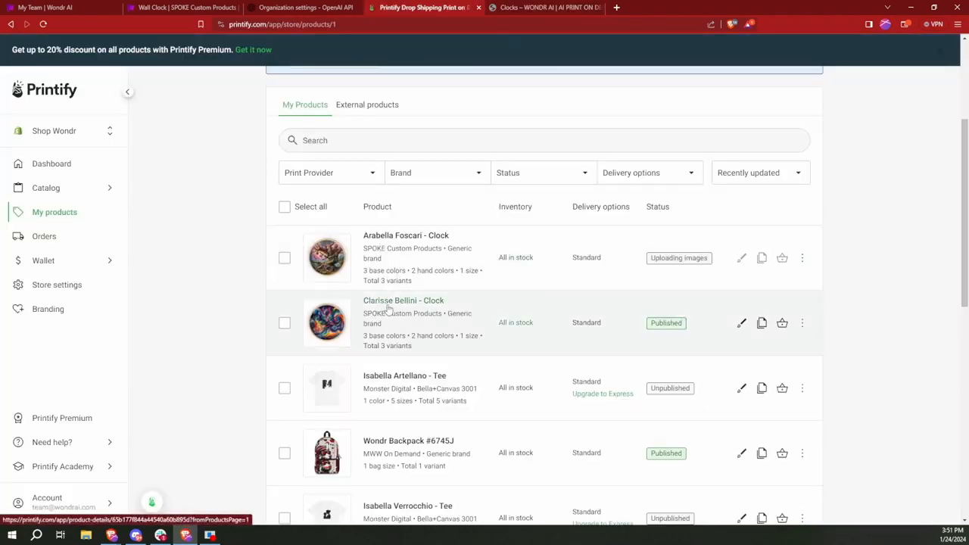
{"action": "left_click", "coordinate": [553, 8]}
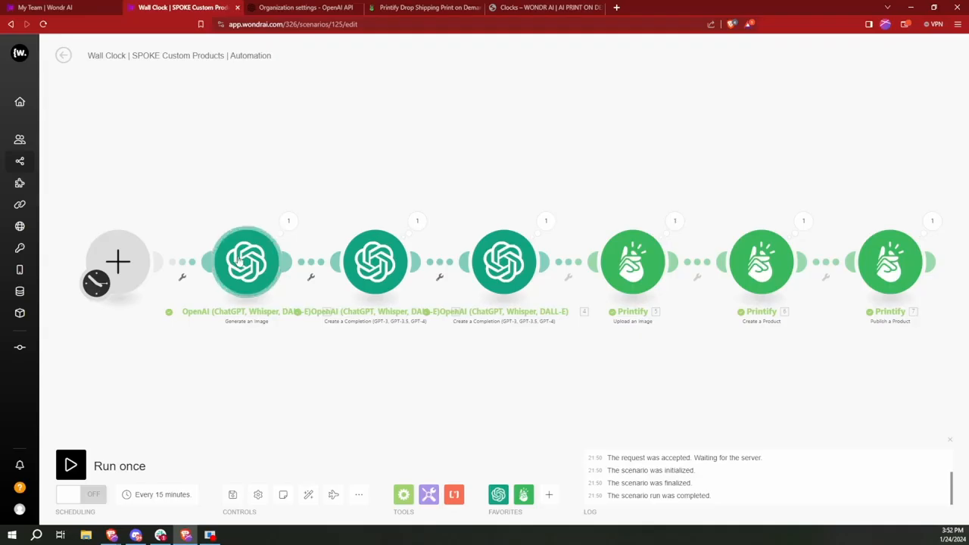
Step: Replace the DALL-E 3 image prompt 'trippy painting' with 'majestic horses in a field'
{"action": "left_click", "coordinate": [239, 260]}
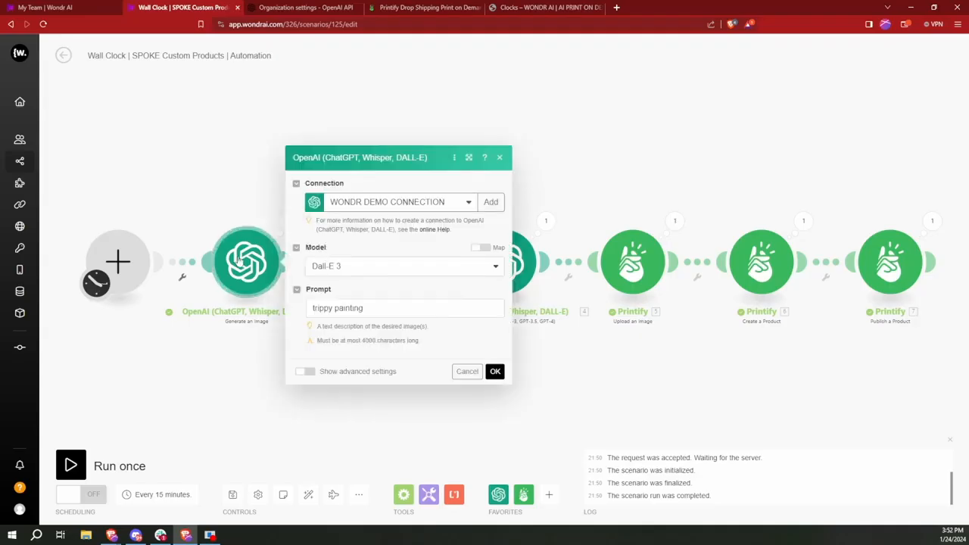
{"action": "left_click", "coordinate": [387, 312]}
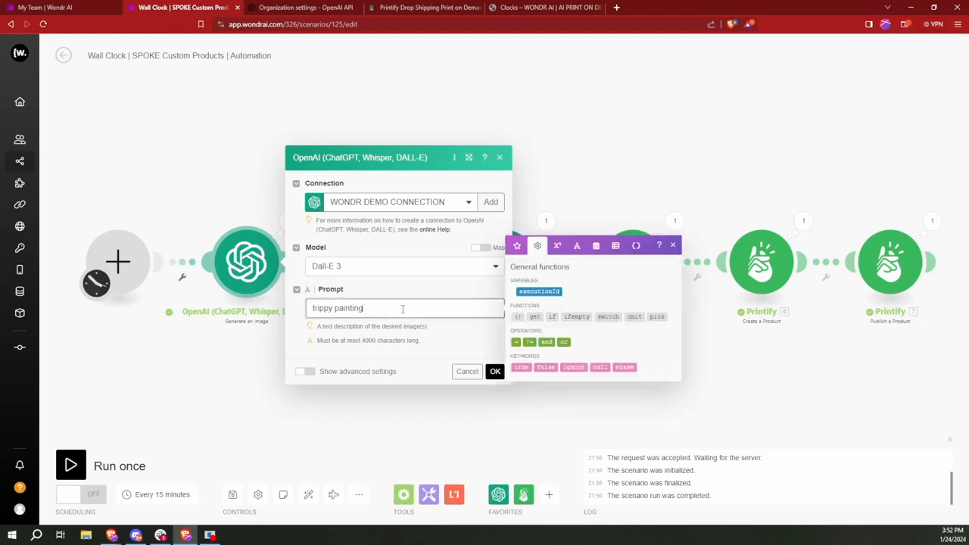
{"action": "left_click_drag", "start_coordinate": [387, 312], "coordinate": [309, 303]}
{"action": "left_click", "coordinate": [400, 309]}
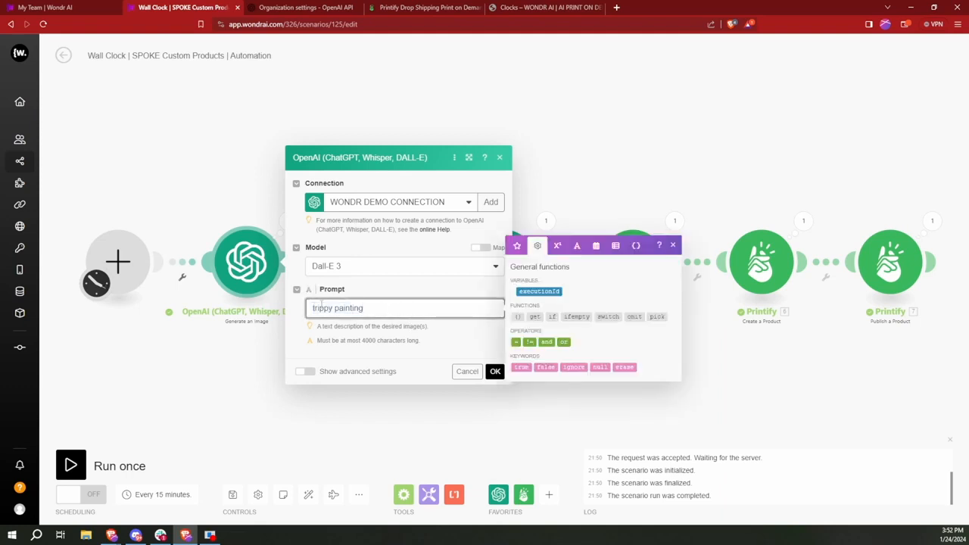
{"action": "left_click_drag", "start_coordinate": [385, 304], "coordinate": [308, 302]}
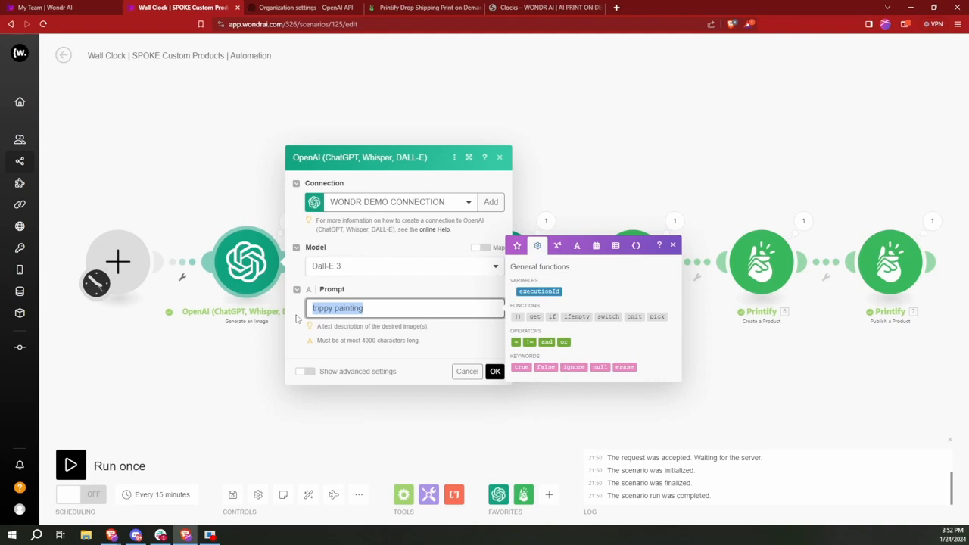
{"action": "type", "text": "majestic horses in a field"}
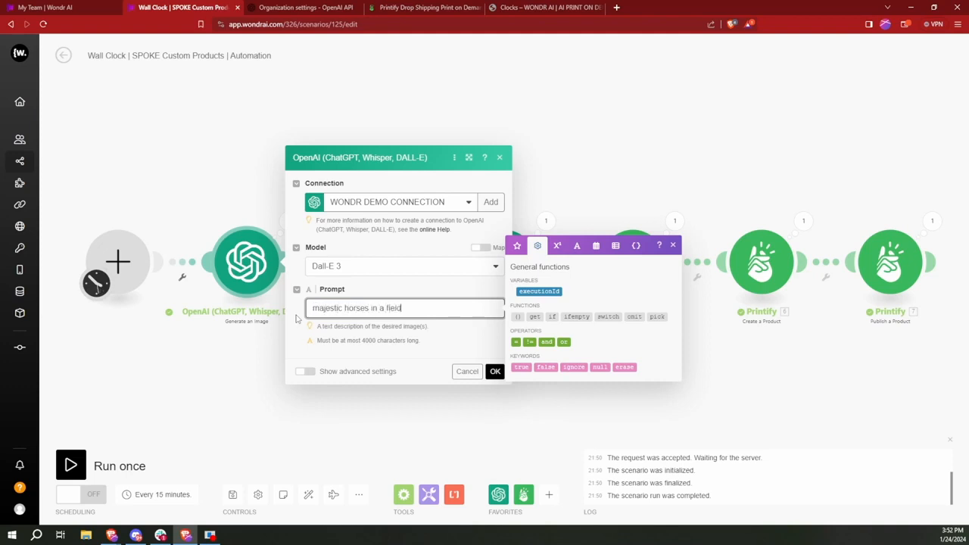
{"action": "left_click", "coordinate": [449, 342]}
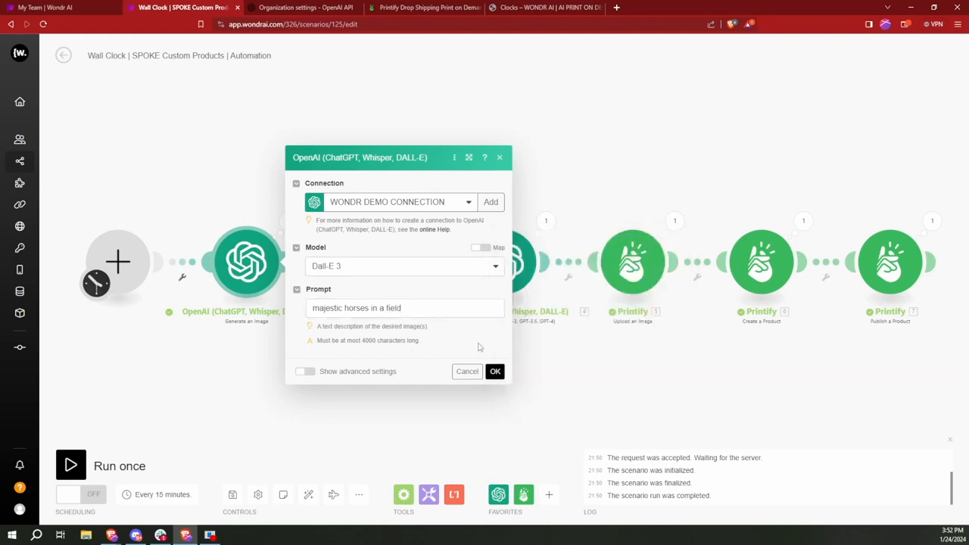
{"action": "left_click", "coordinate": [494, 372]}
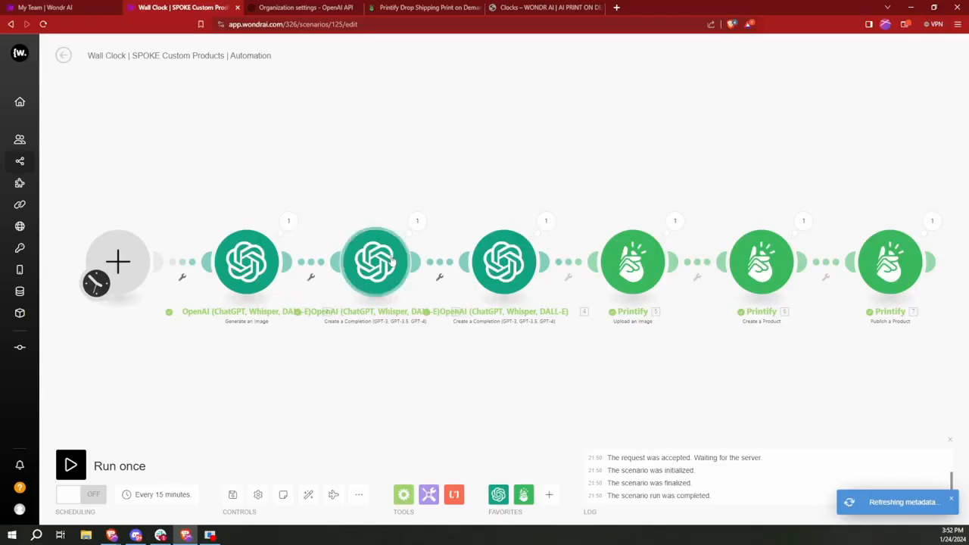
Step: Review the artist-name GPT-4 module's messages asking for a made-up 1600s painter, then close it
{"action": "left_click", "coordinate": [379, 258]}
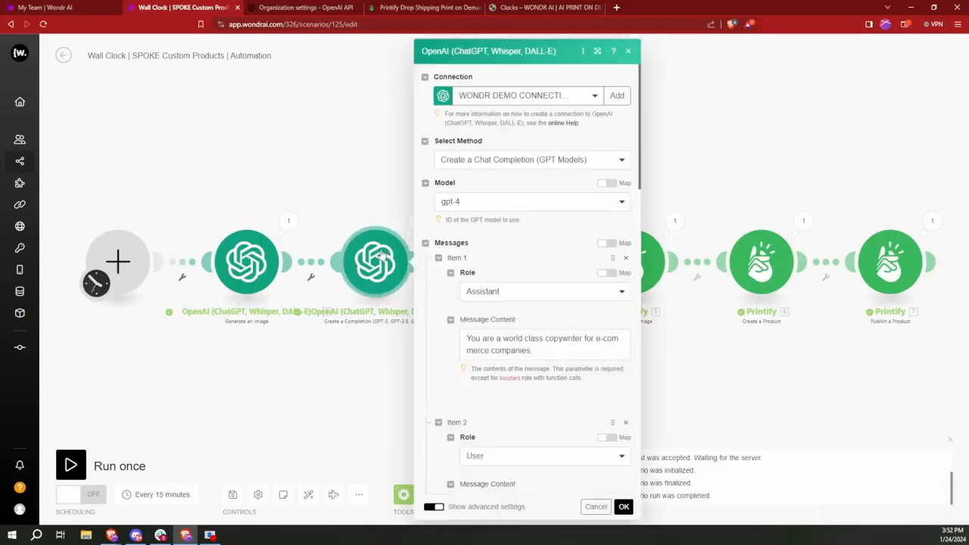
{"action": "scroll", "coordinate": [510, 251], "scroll_direction": "down", "scroll_amount": 1}
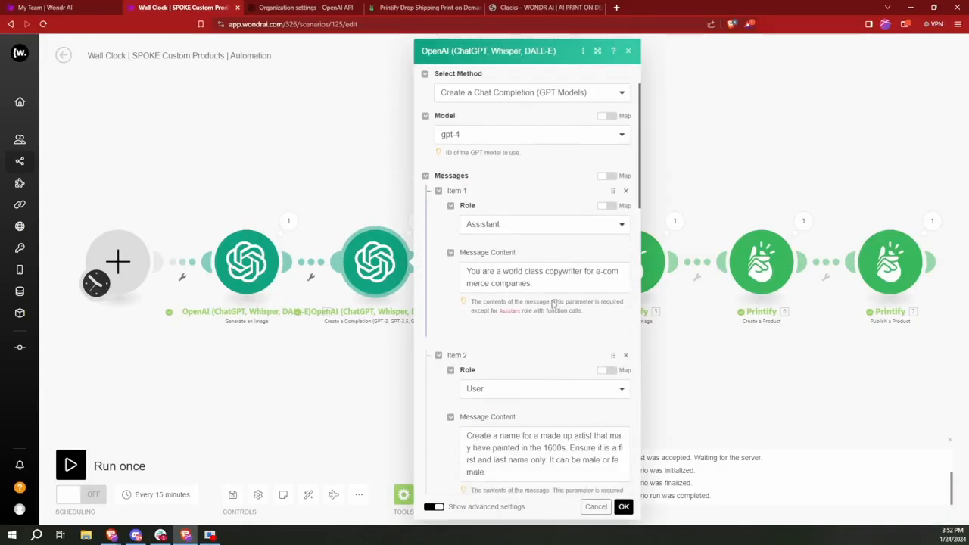
{"action": "scroll", "coordinate": [534, 270], "scroll_direction": "down", "scroll_amount": 2}
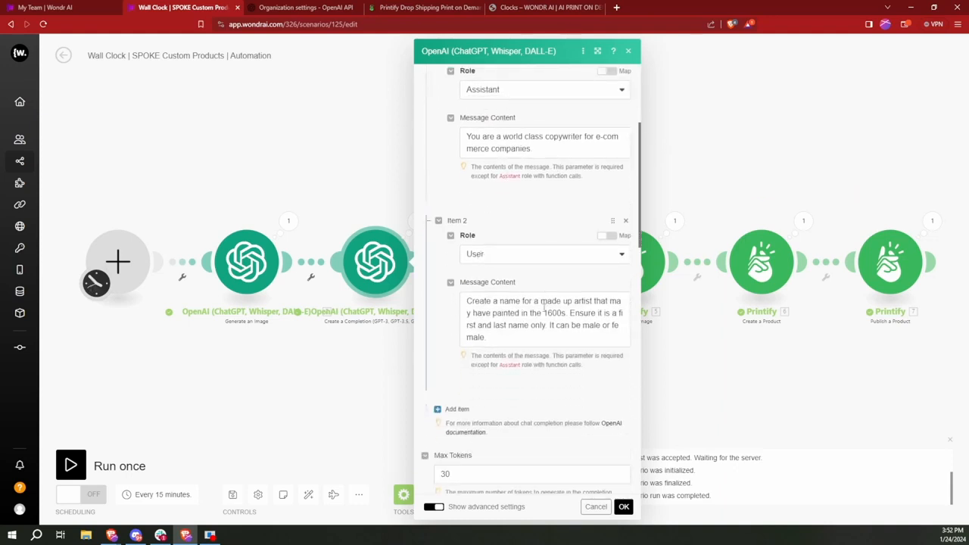
{"action": "left_click", "coordinate": [623, 507]}
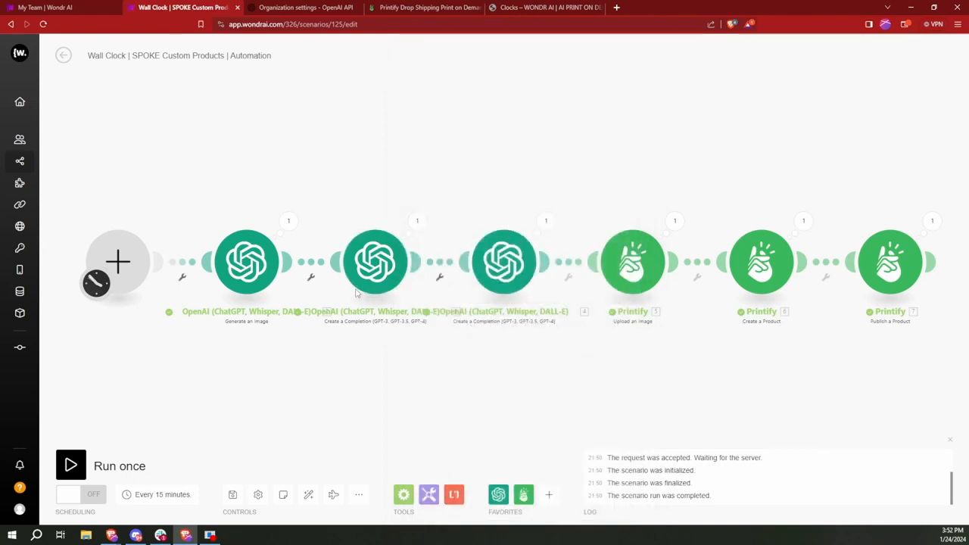
{"action": "left_click", "coordinate": [501, 262]}
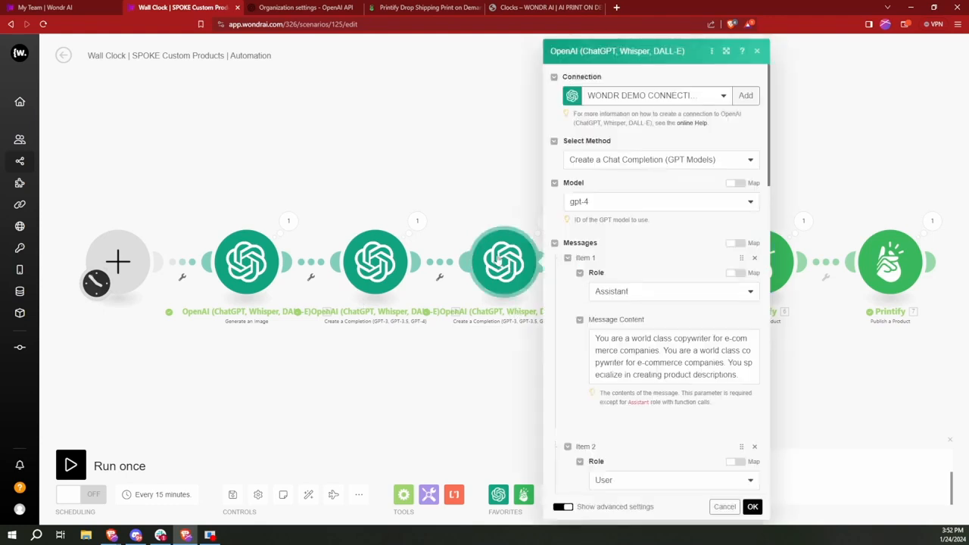
{"action": "scroll", "coordinate": [627, 259], "scroll_direction": "down", "scroll_amount": 1}
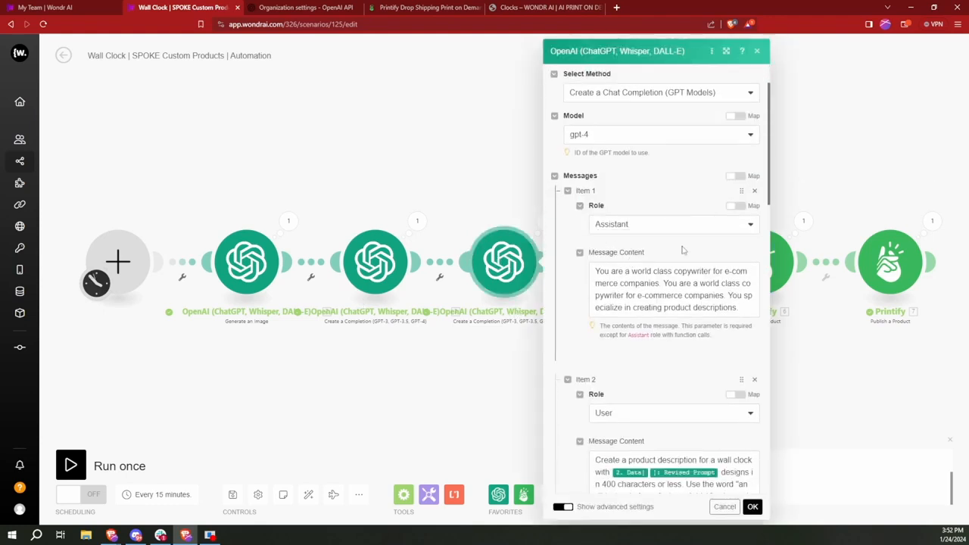
{"action": "scroll", "coordinate": [682, 250], "scroll_direction": "down", "scroll_amount": 3}
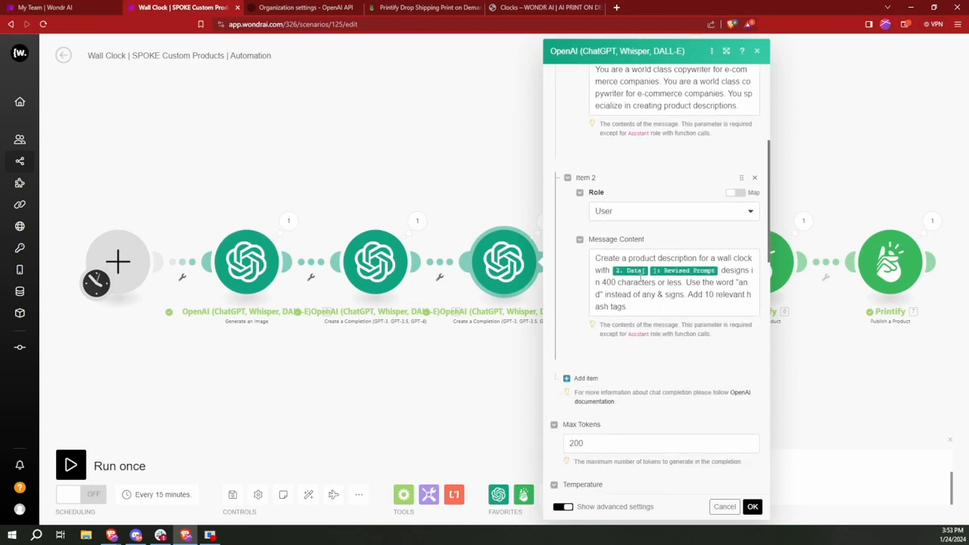
{"action": "left_click", "coordinate": [751, 506]}
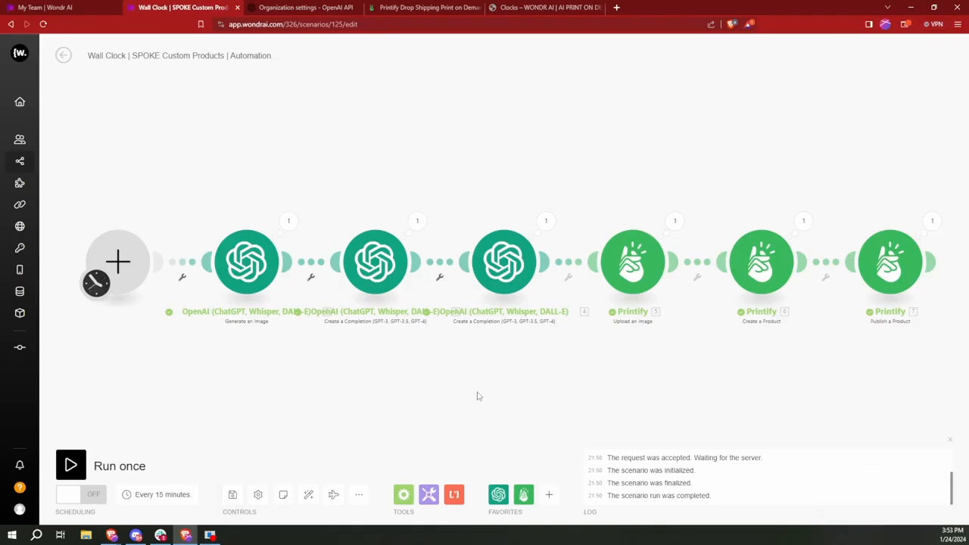
Step: Change the Printify Create a Product tag from 'Clock A2' to 'Clock,Horses' and confirm
{"action": "left_click", "coordinate": [765, 266]}
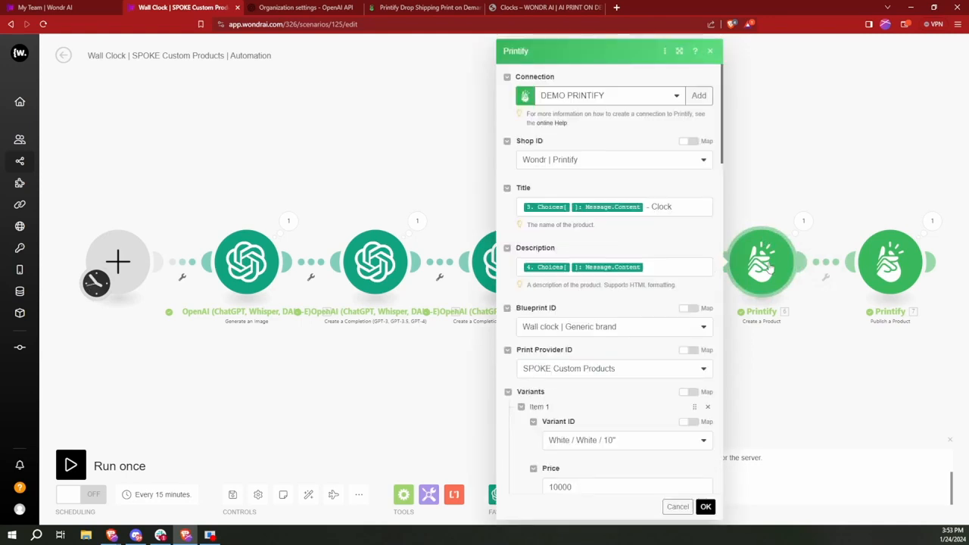
{"action": "scroll", "coordinate": [638, 256], "scroll_direction": "down", "scroll_amount": 5}
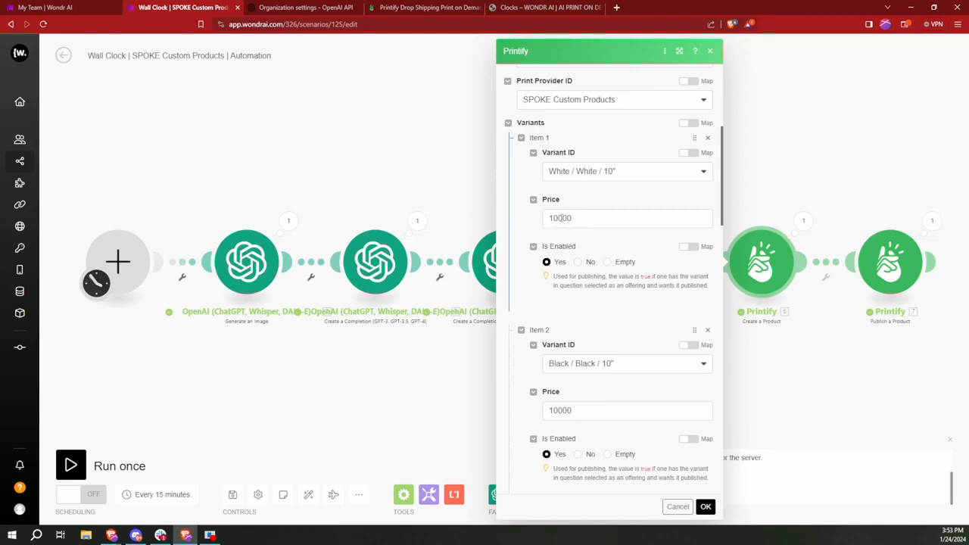
{"action": "left_click", "coordinate": [563, 218]}
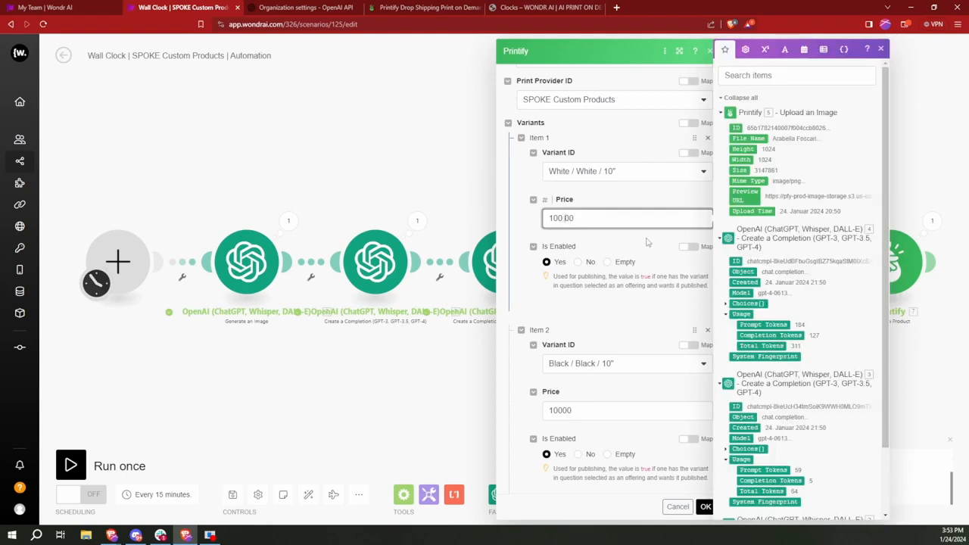
{"action": "scroll", "coordinate": [587, 235], "scroll_direction": "down", "scroll_amount": 15}
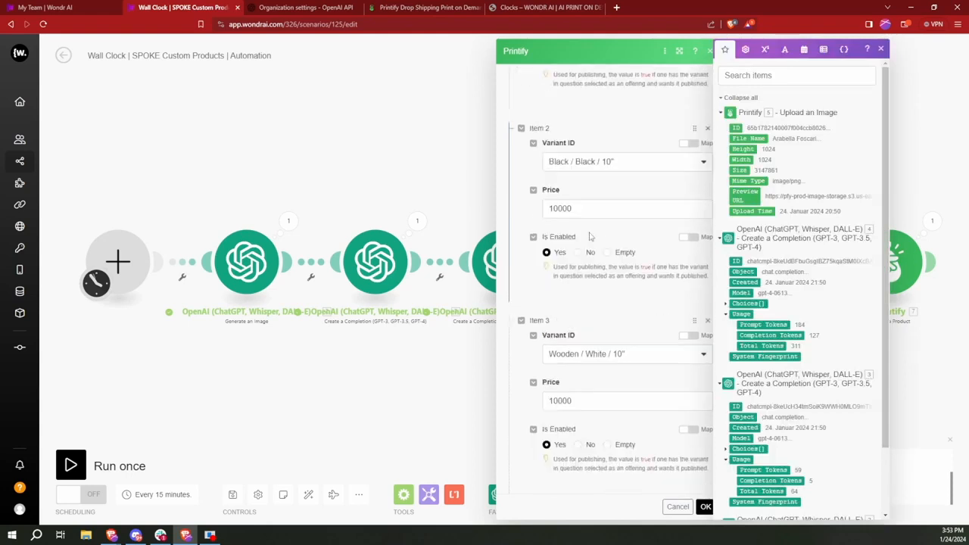
{"action": "scroll", "coordinate": [593, 237], "scroll_direction": "down", "scroll_amount": 2}
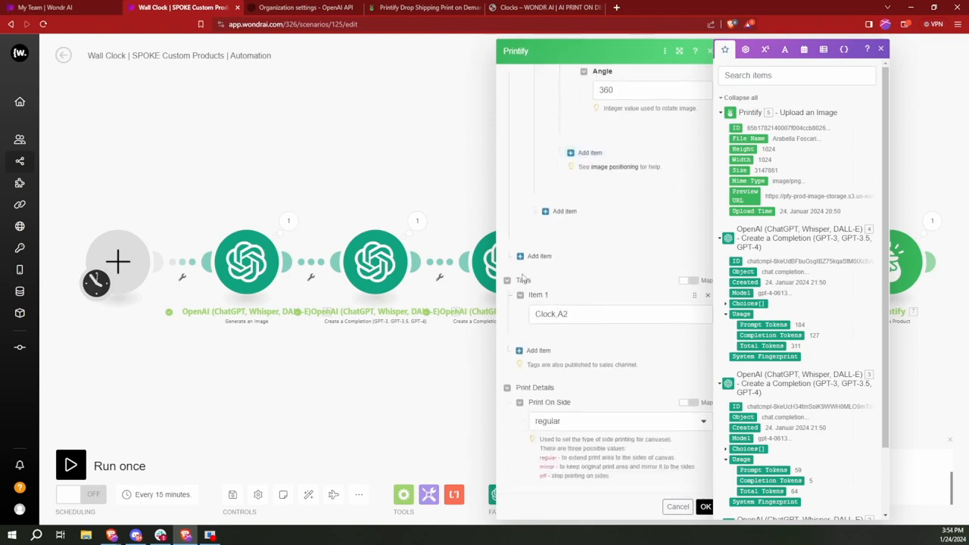
{"action": "left_click", "coordinate": [575, 314]}
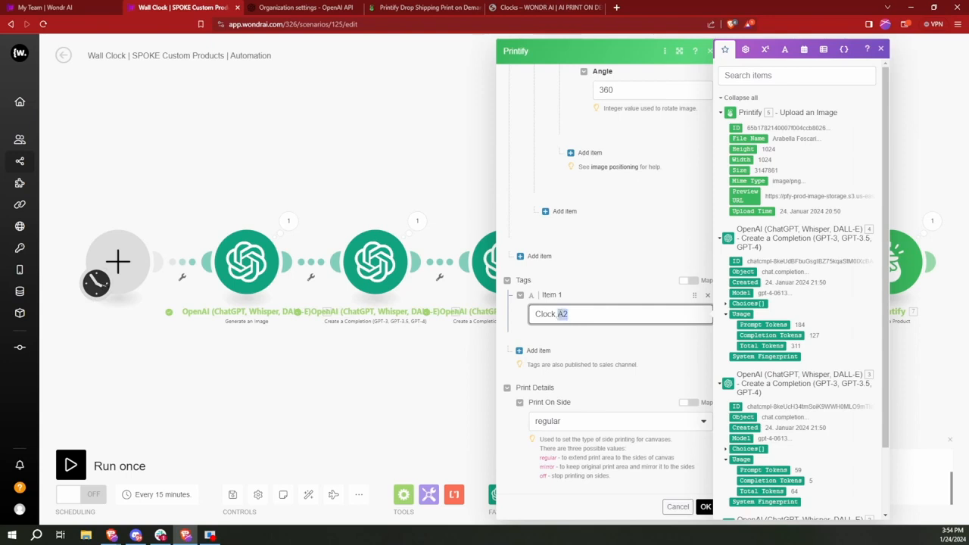
{"action": "type", "text": "Bor"}
{"action": "left_click", "coordinate": [559, 314]}
{"action": "key", "text": "BackSpace"}
{"action": "type", "text": ","}
{"action": "left_click", "coordinate": [704, 508]}
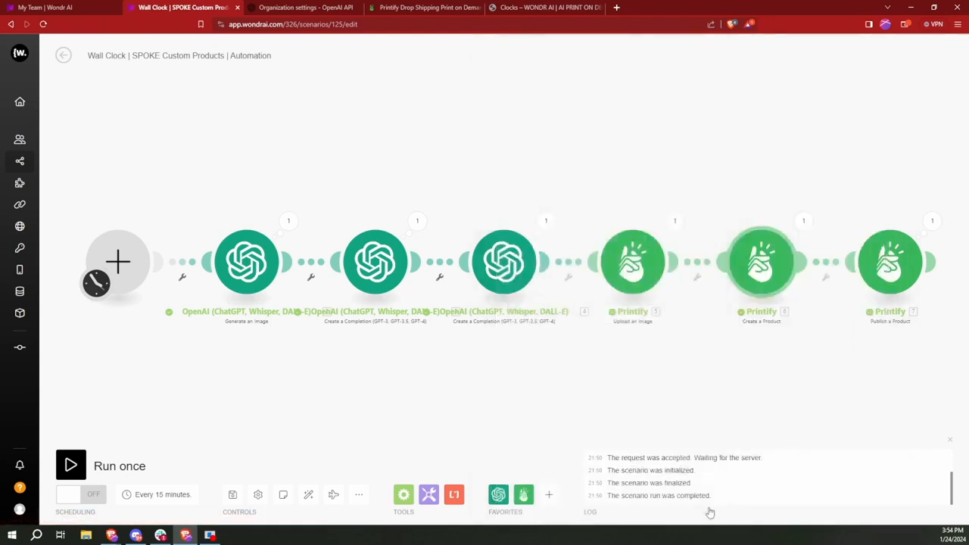
Step: Save the Wall Clock scenario with the new tag
{"action": "left_click", "coordinate": [232, 496]}
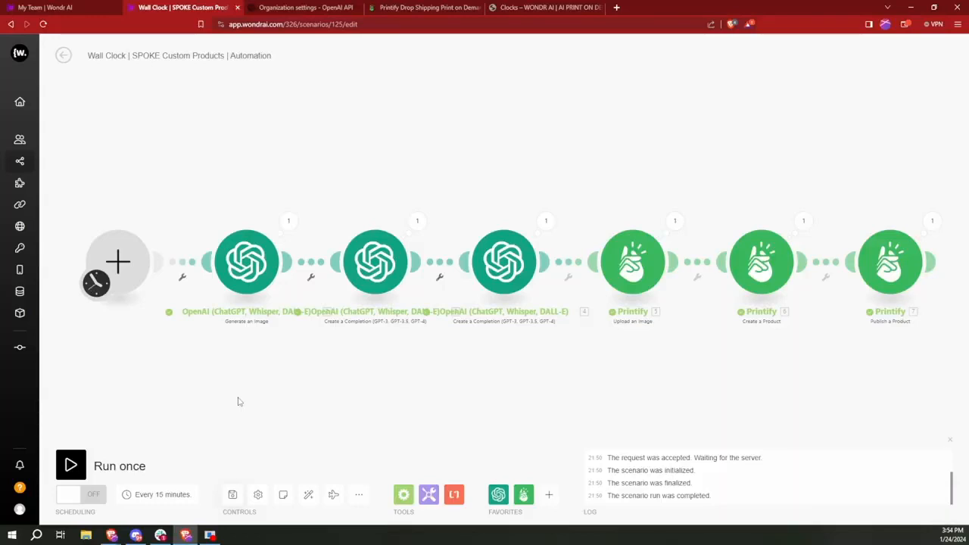
Step: Try editing the regular-interval schedule's Minutes value, then dismiss the settings without applying
{"action": "left_click", "coordinate": [162, 497]}
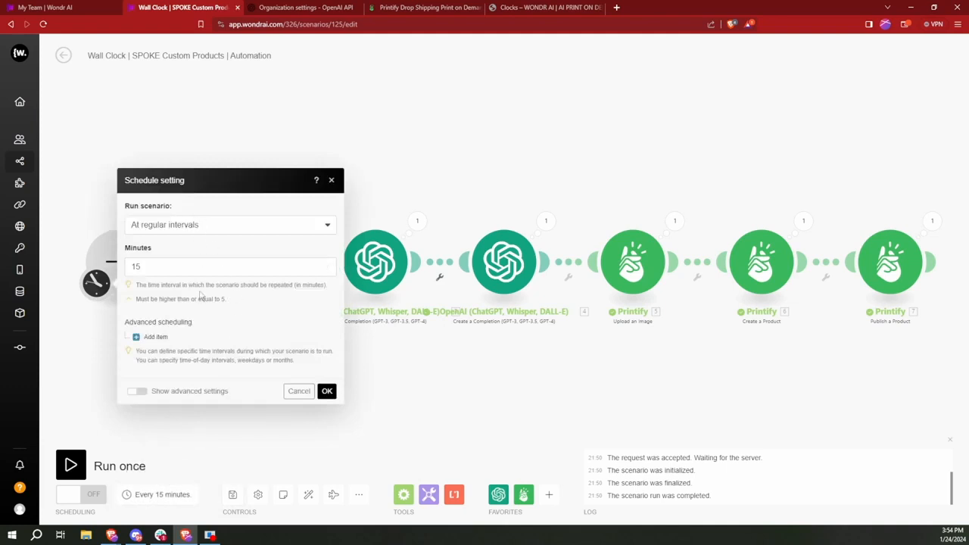
{"action": "left_click", "coordinate": [220, 231]}
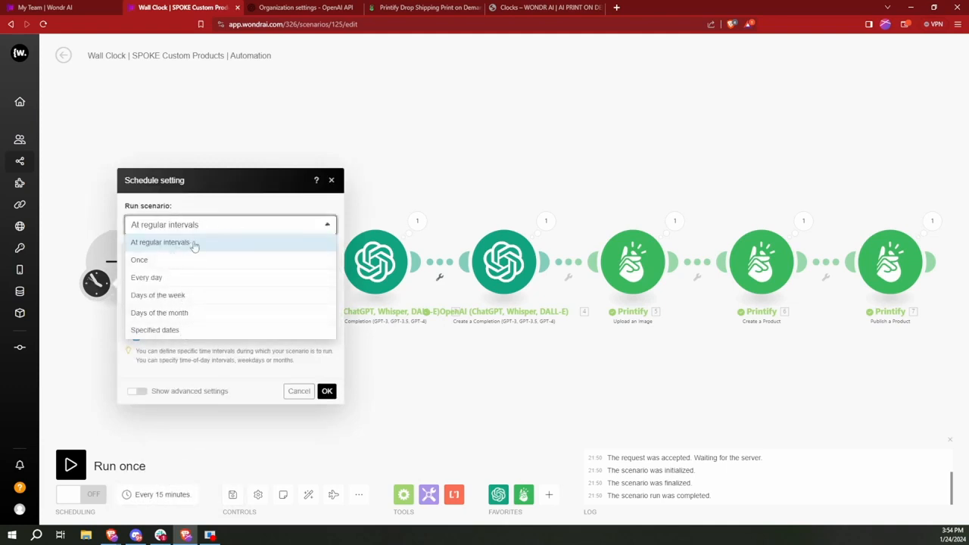
{"action": "left_click", "coordinate": [195, 244]}
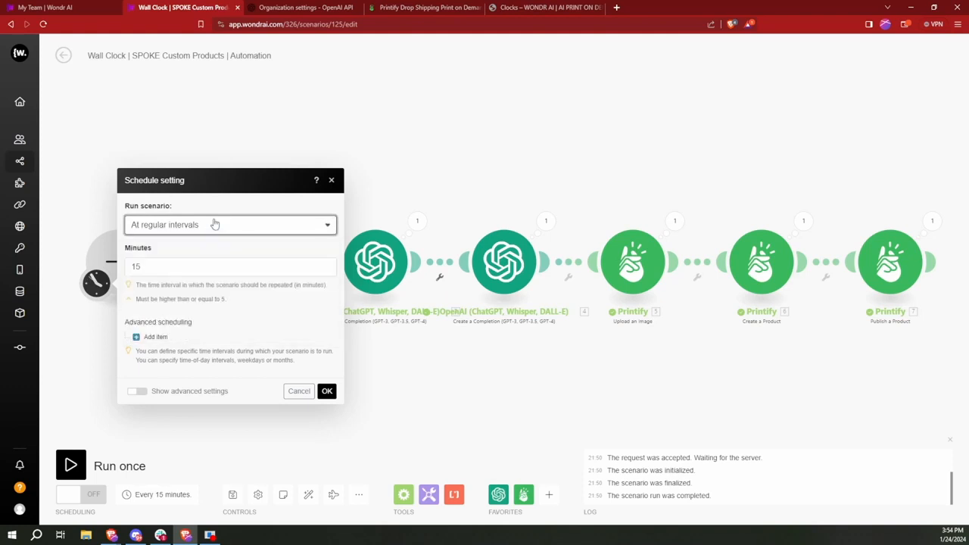
{"action": "double_click", "coordinate": [143, 267]}
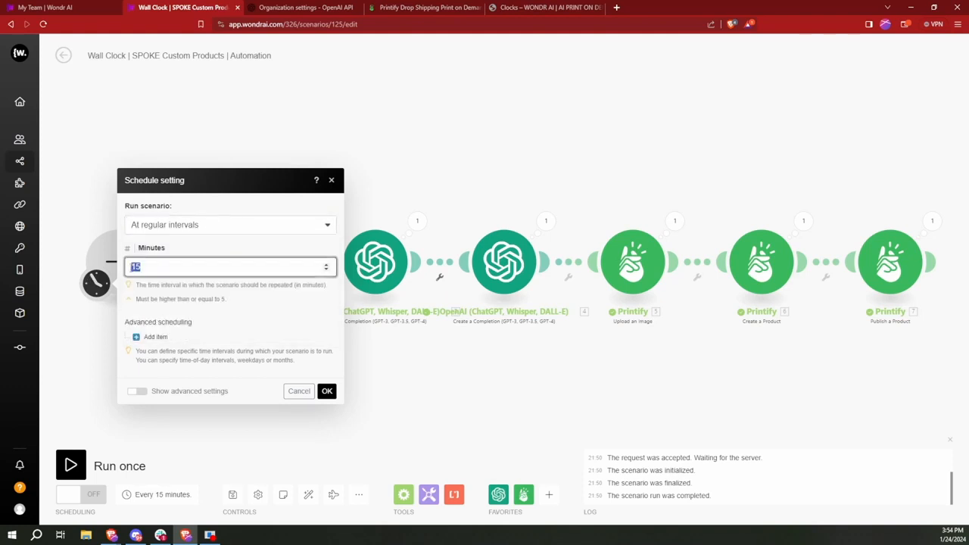
{"action": "type", "text": "60"}
{"action": "key", "text": "ctrl+a"}
{"action": "type", "text": "120"}
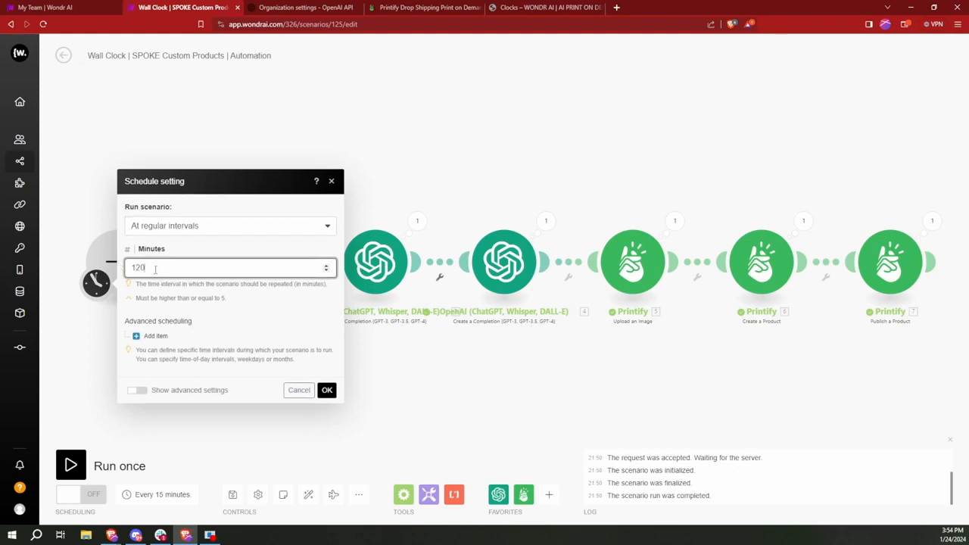
{"action": "left_click_drag", "start_coordinate": [160, 268], "coordinate": [129, 267]}
{"action": "type", "text": "5"}
{"action": "left_click", "coordinate": [188, 276]}
{"action": "left_click", "coordinate": [158, 263]}
{"action": "left_click", "coordinate": [112, 271]}
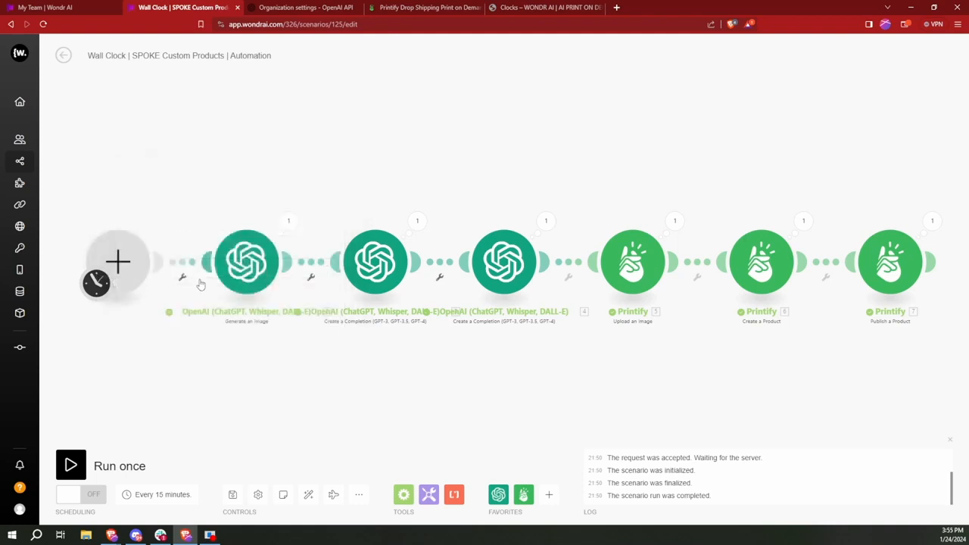
Step: Set the schedule to run every 60 minutes and switch scheduling ON
{"action": "left_click", "coordinate": [146, 501]}
{"action": "double_click", "coordinate": [132, 266]}
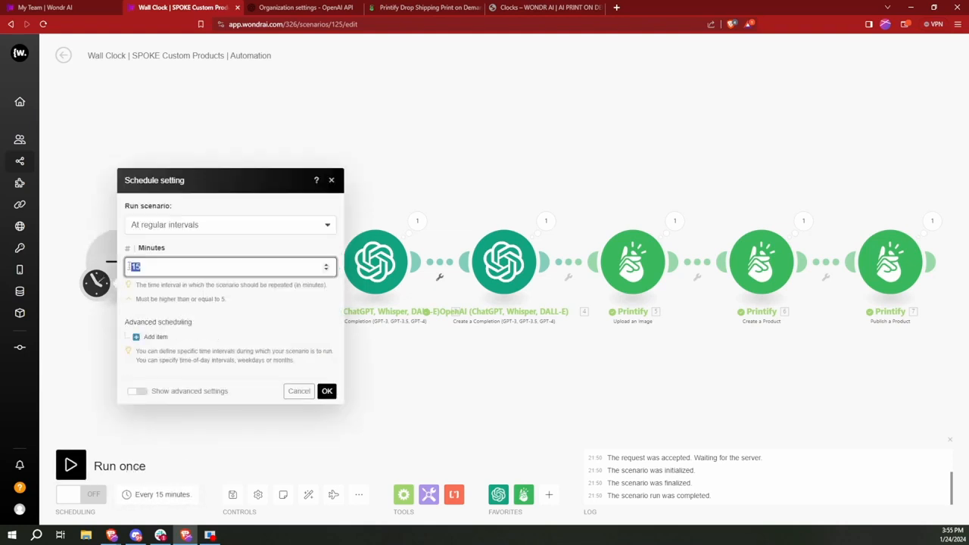
{"action": "type", "text": "60"}
{"action": "left_click", "coordinate": [326, 391]}
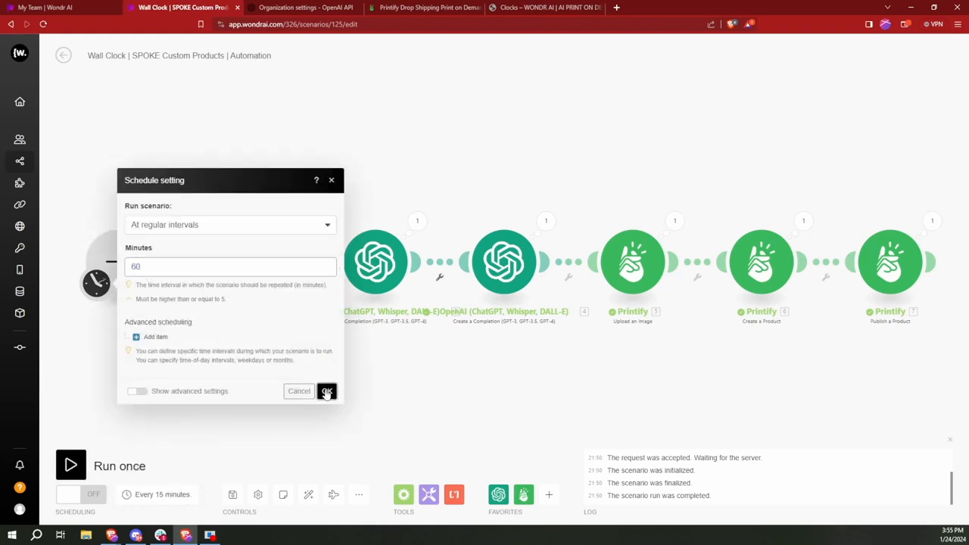
{"action": "left_click", "coordinate": [81, 503]}
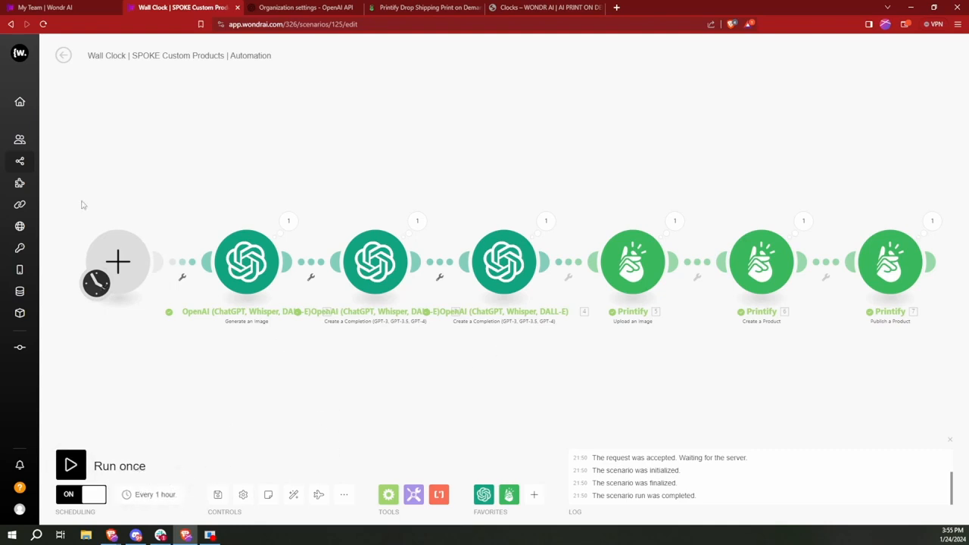
Step: Save the scenario changes and confirm the Wall Clock scenario shows ON in All scenarios
{"action": "left_click", "coordinate": [50, 162]}
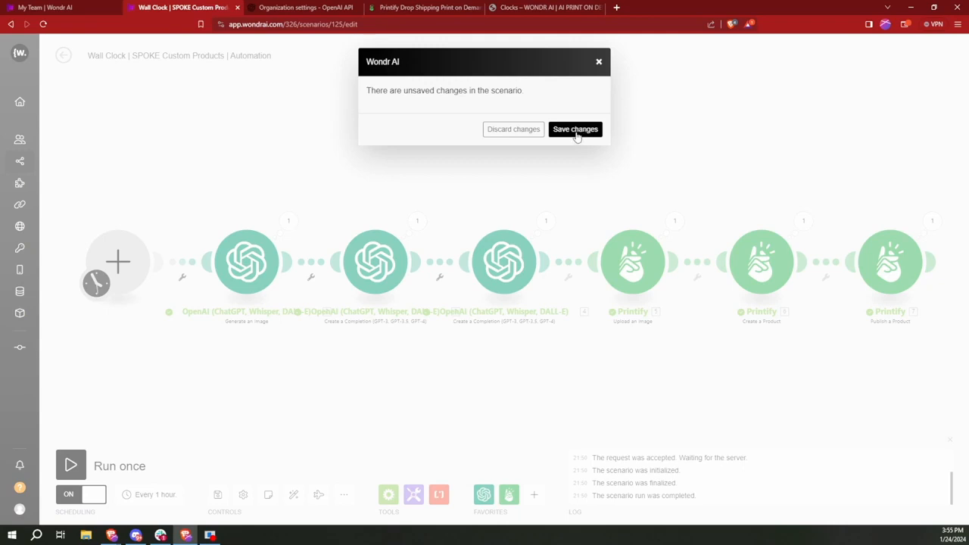
{"action": "left_click", "coordinate": [577, 132]}
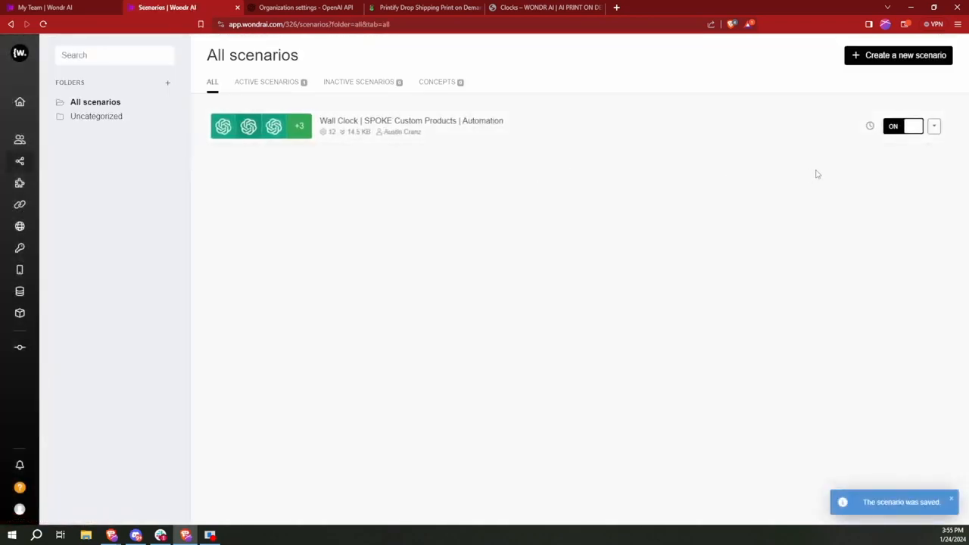
{"action": "mouse_move", "coordinate": [872, 128]}
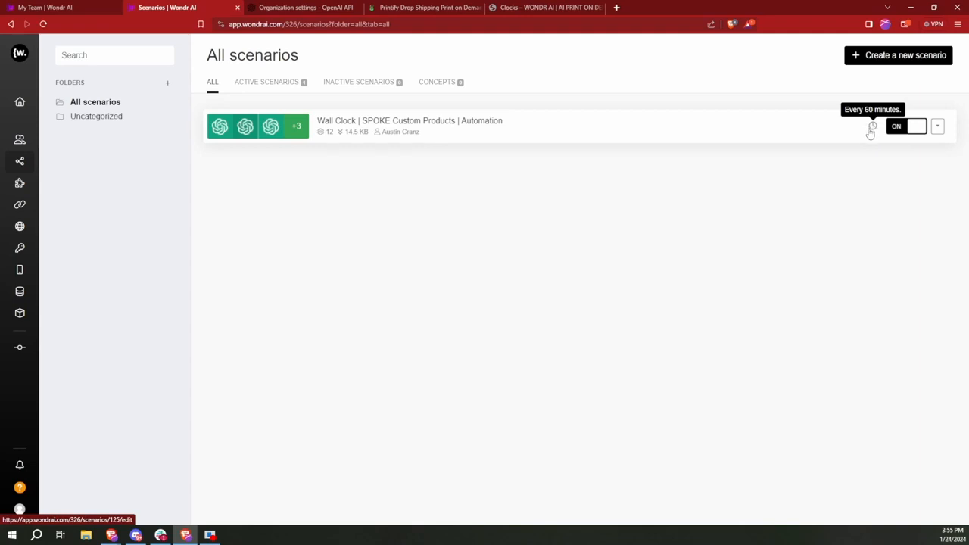
{"action": "left_click", "coordinate": [915, 128]}
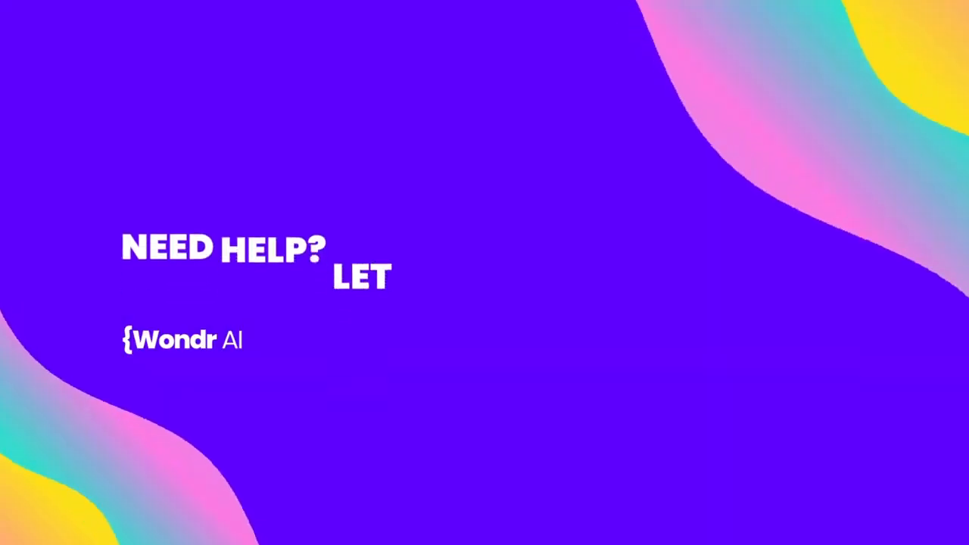